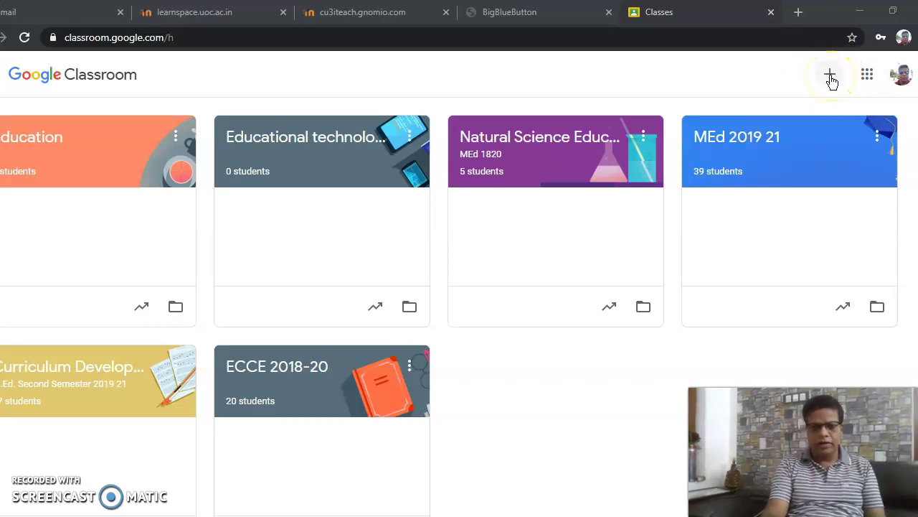
click(830, 76)
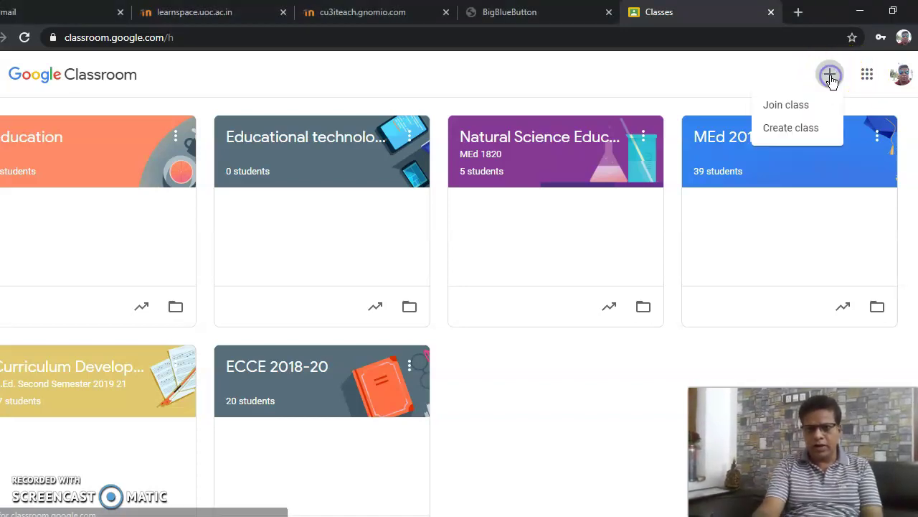
click(792, 132)
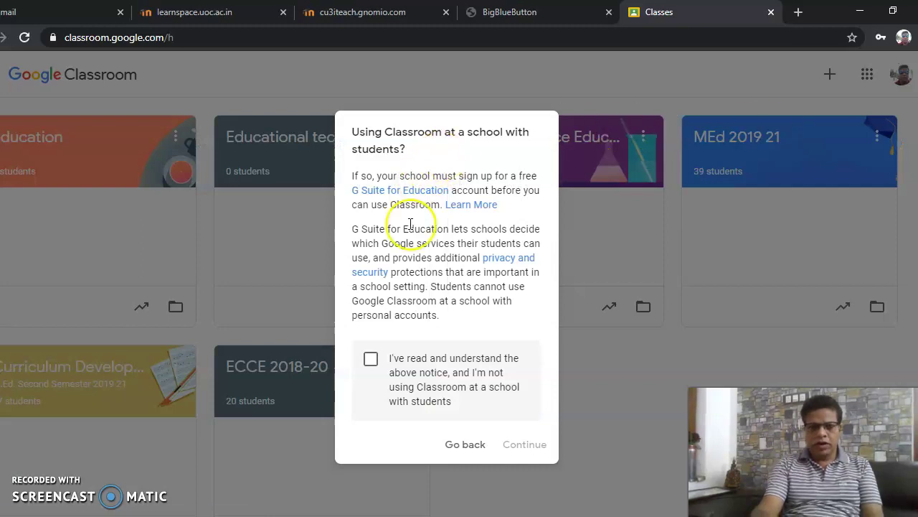
click(371, 363)
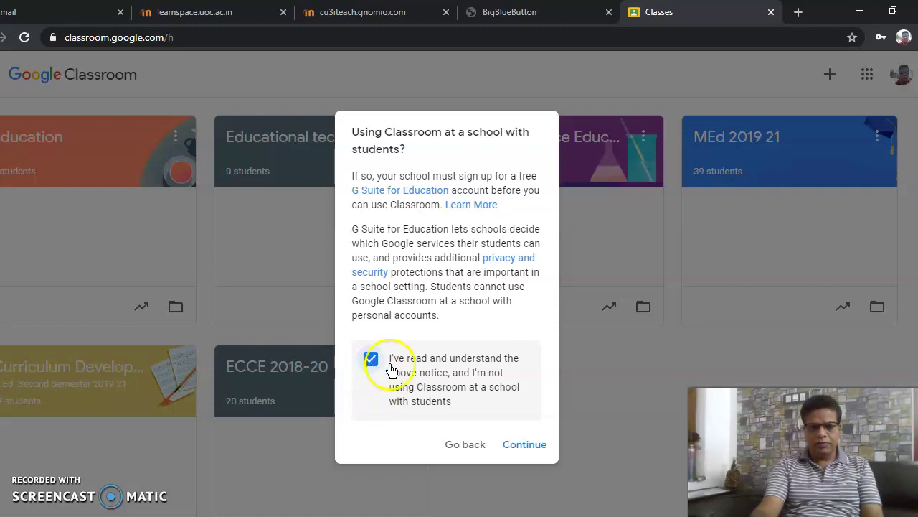
click(523, 445)
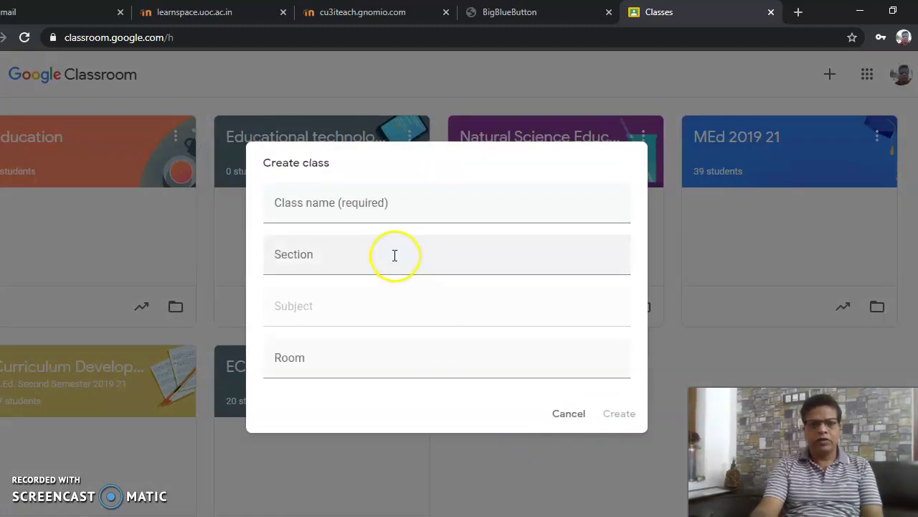
click(399, 217)
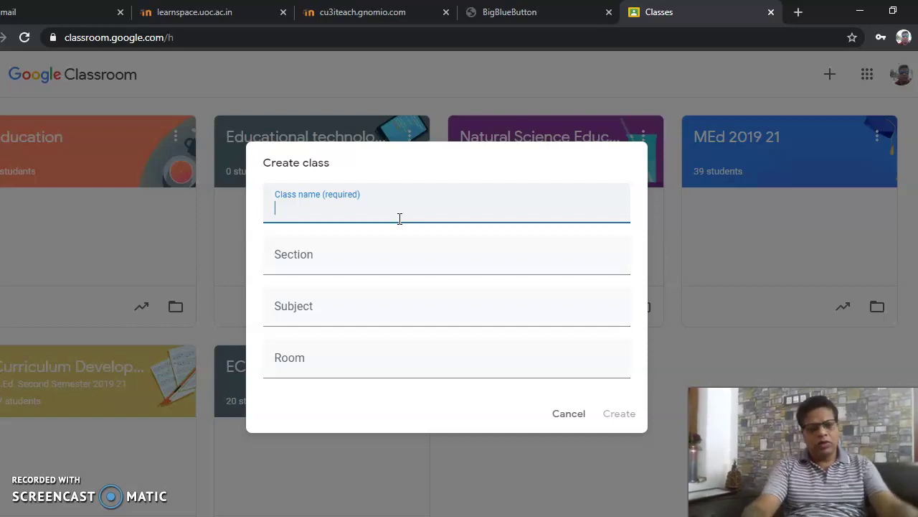
text(Educational philosophy)
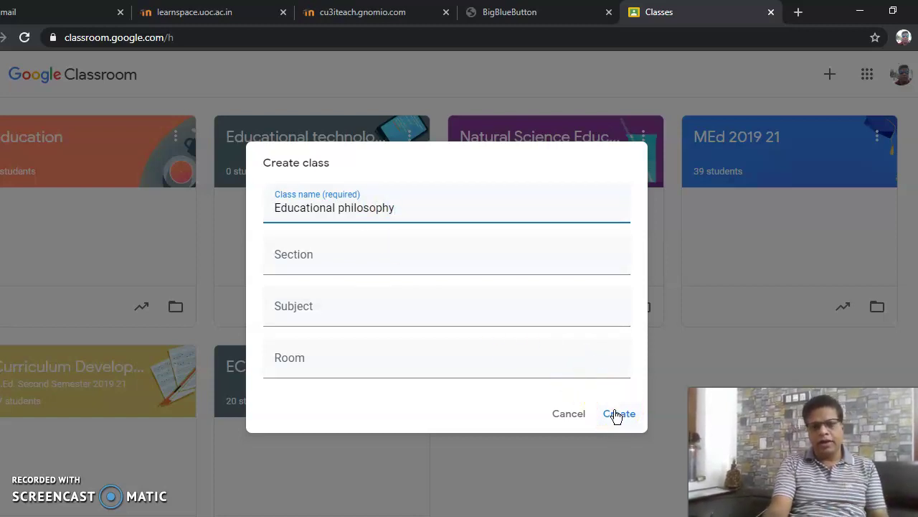
click(582, 414)
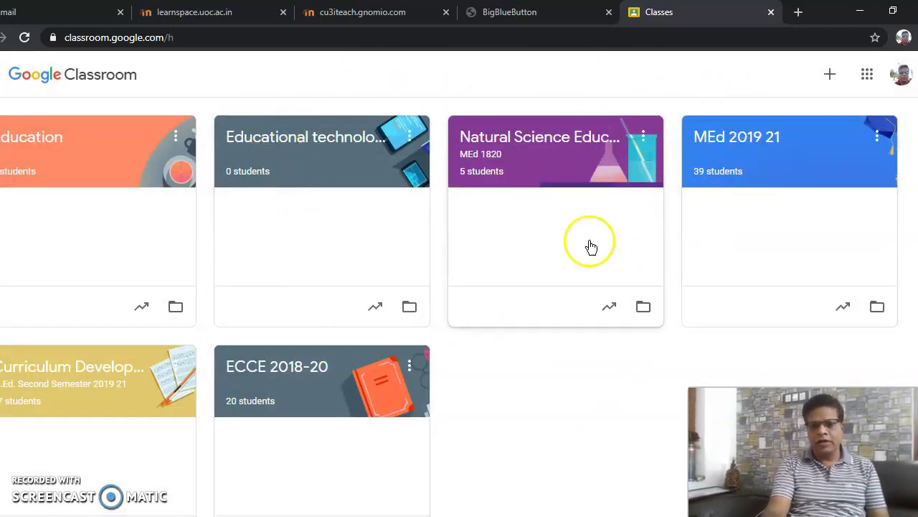
- Open the Educational technology class, start a stream announcement and check which students it can be addressed to
click(284, 160)
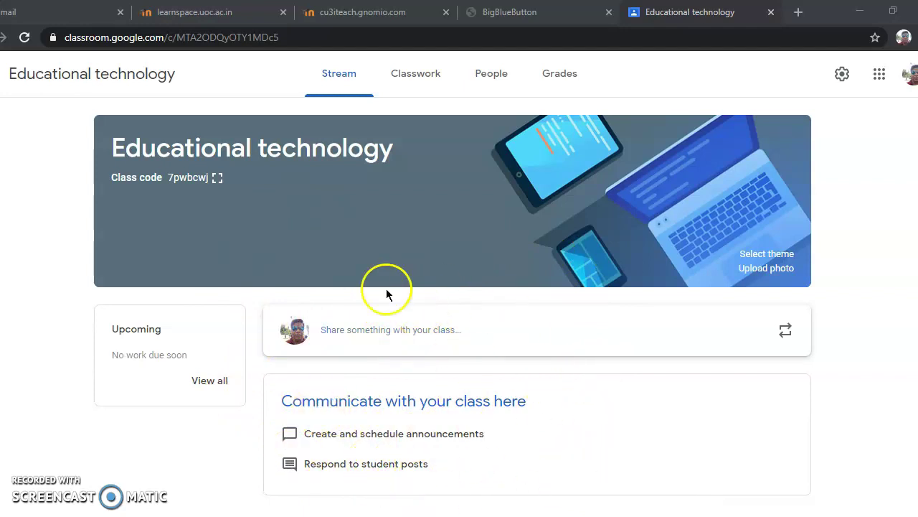
click(337, 334)
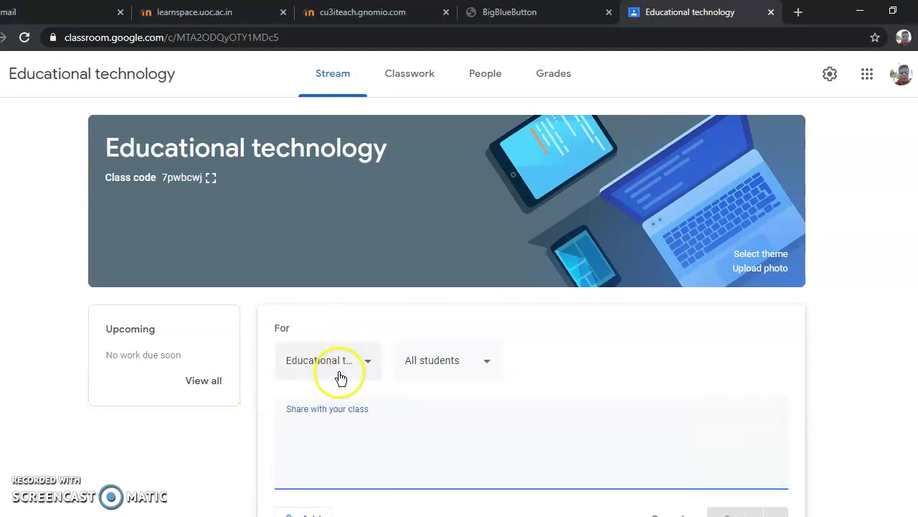
click(482, 365)
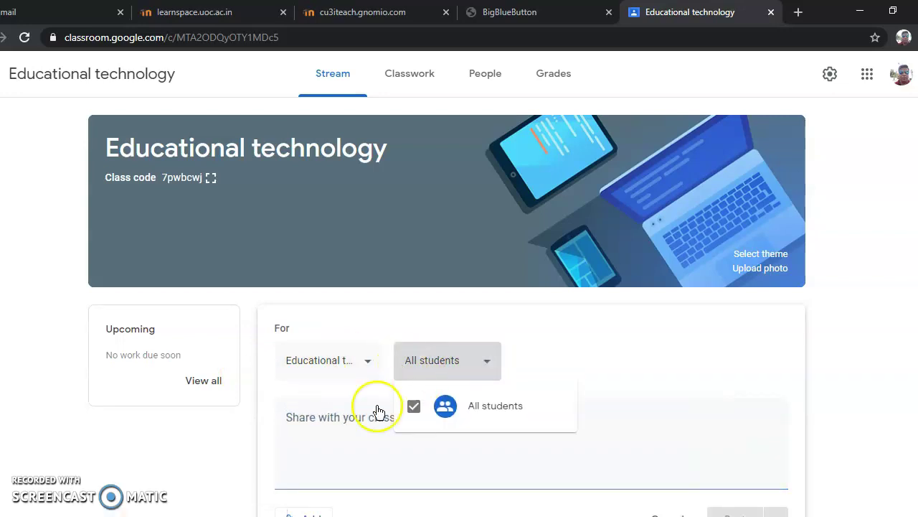
click(415, 468)
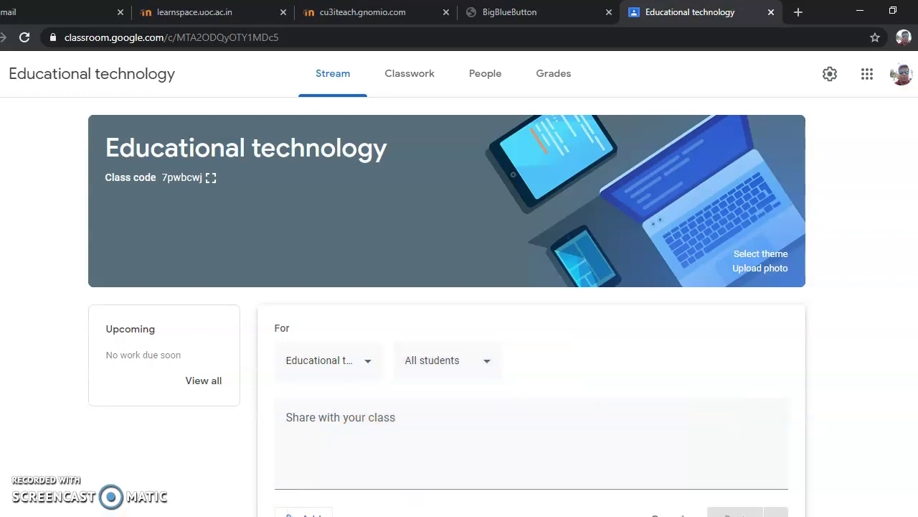
- Examine the message area and the attachment types available for the class announcement
scroll(459, 307, down, 3)
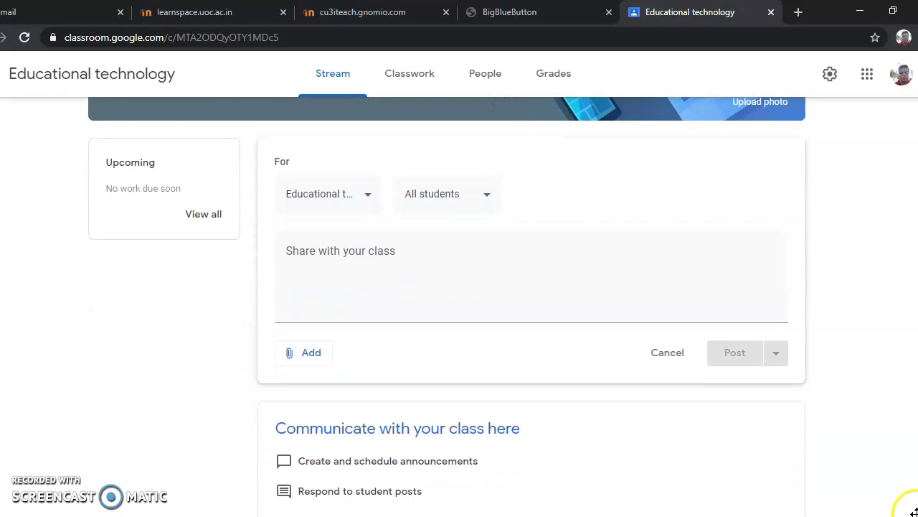
click(316, 262)
click(292, 313)
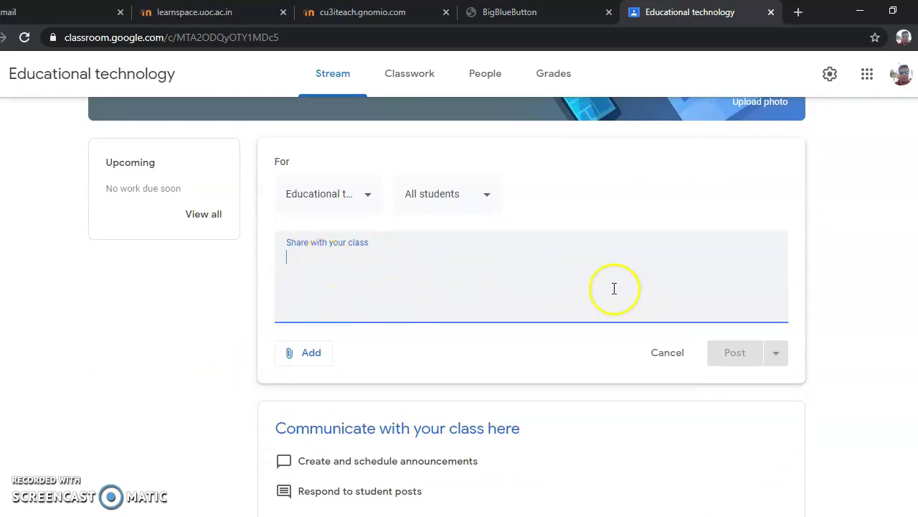
click(292, 355)
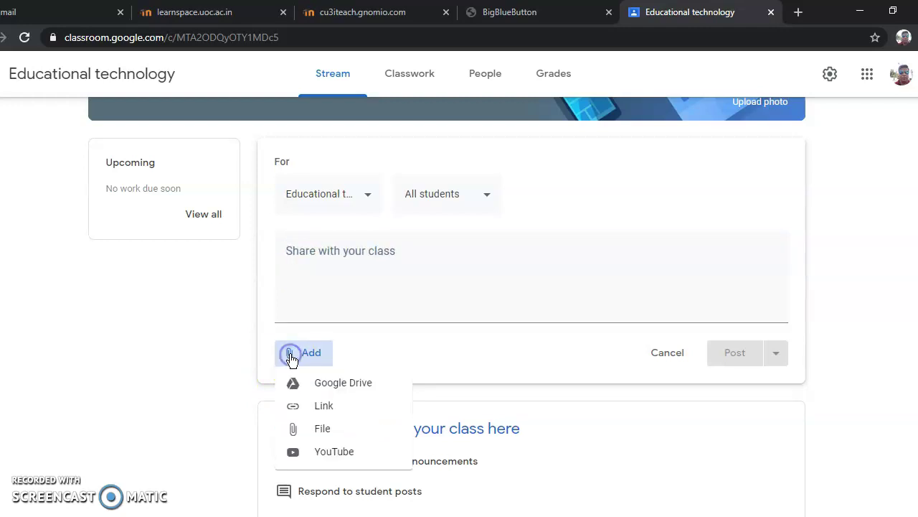
click(325, 406)
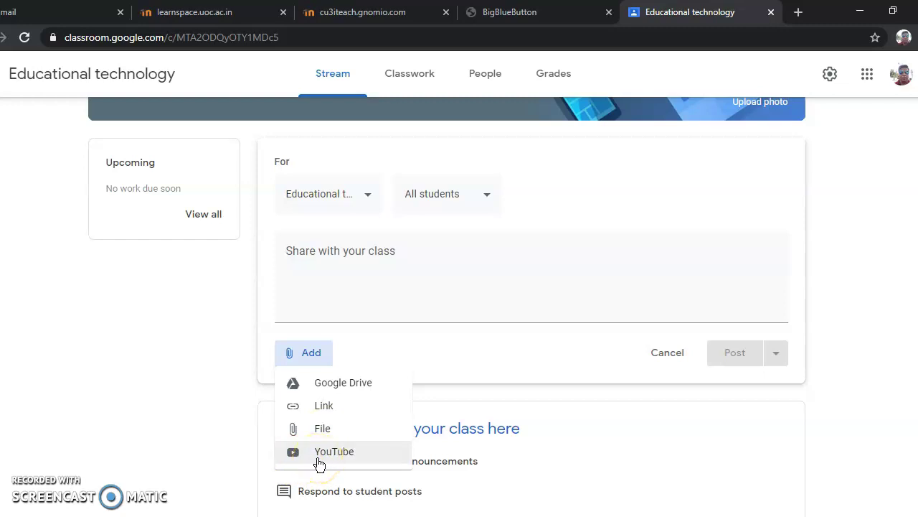
click(520, 279)
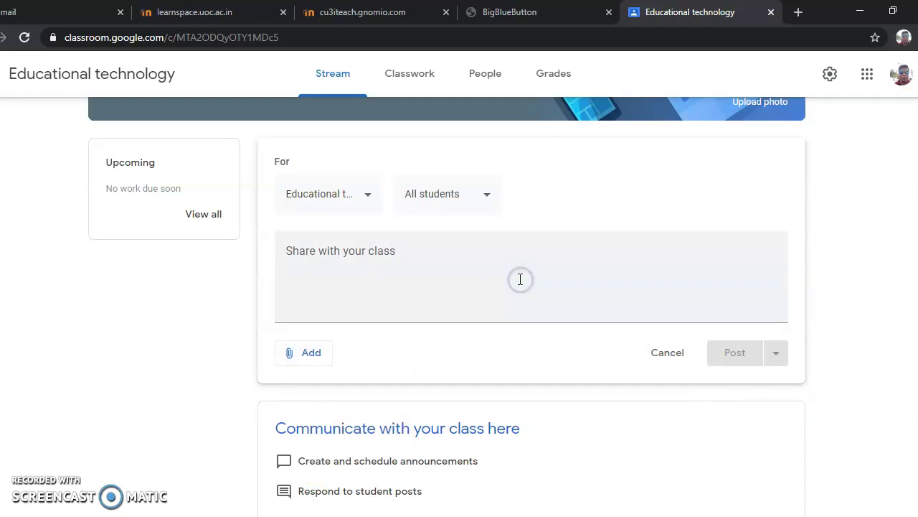
- View the kinds of items that can be created in the Educational technology classwork
click(422, 77)
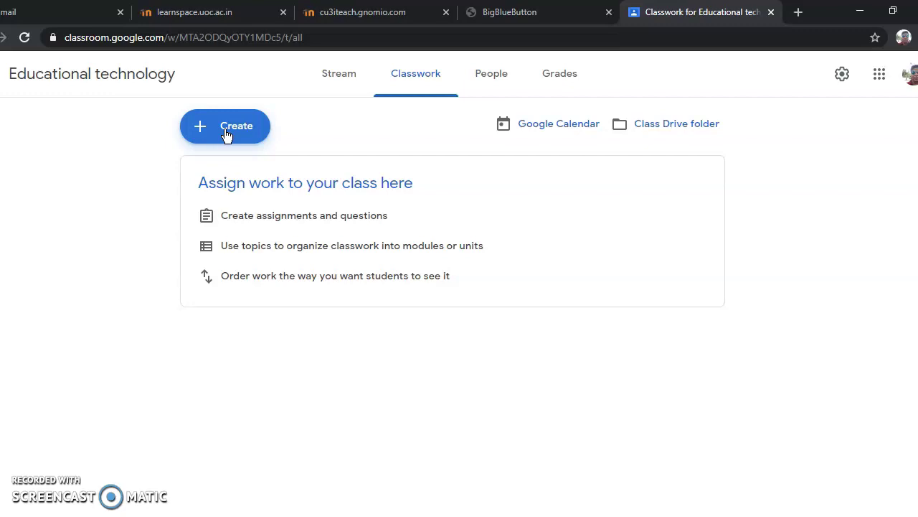
click(227, 130)
click(201, 127)
click(206, 169)
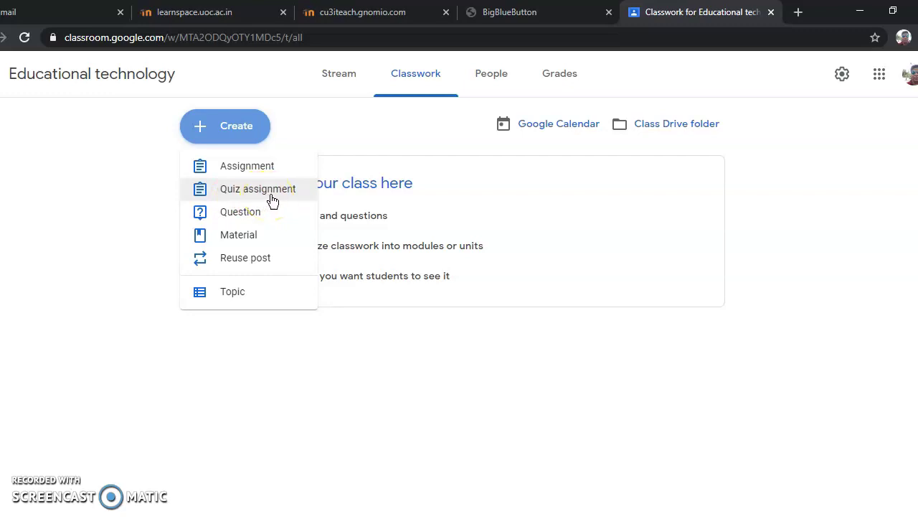
- View the people and grades pages of the Educational technology class
click(505, 74)
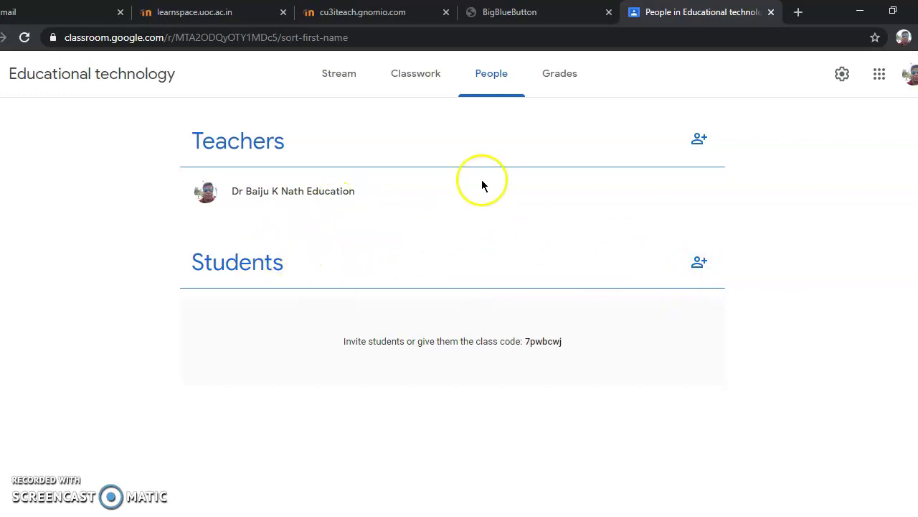
click(565, 79)
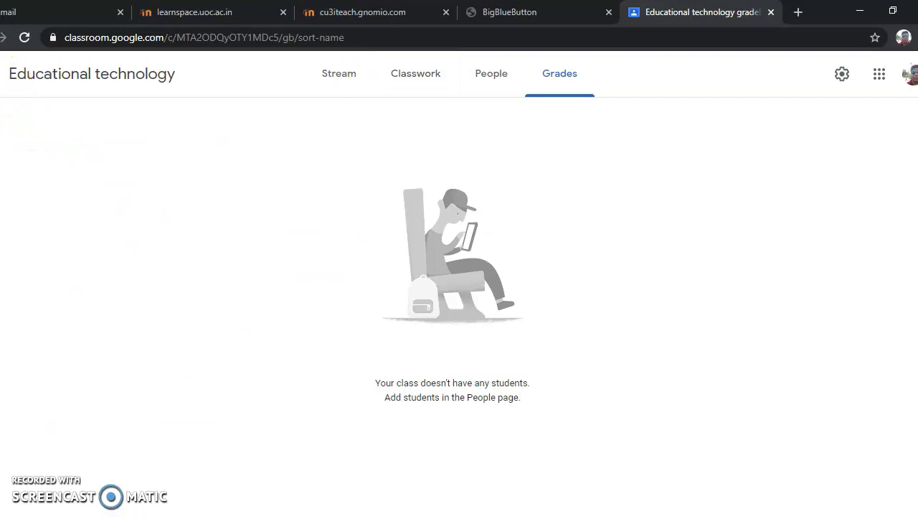
- Switch to the ECCE 2018-20 class and look through the announcements and assignments posted in its stream
click(2, 73)
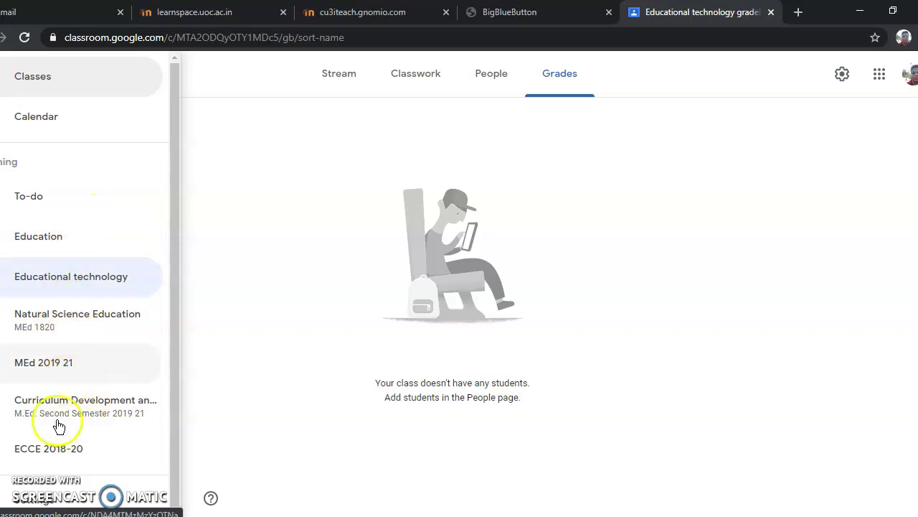
click(64, 450)
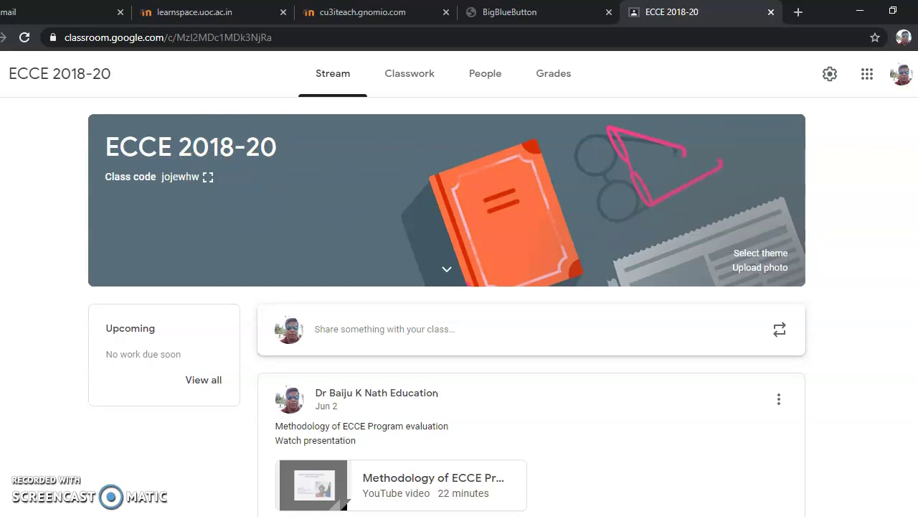
scroll(514, 421, down, 3)
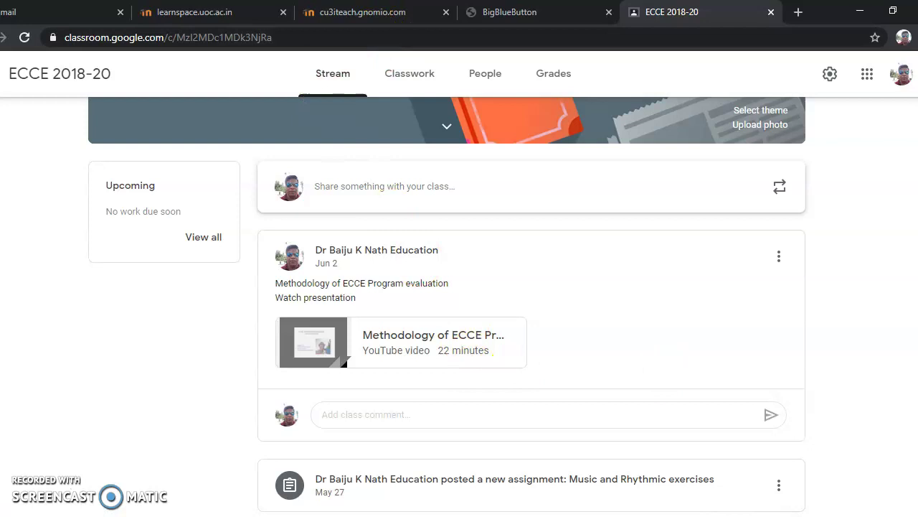
scroll(459, 307, down, 3)
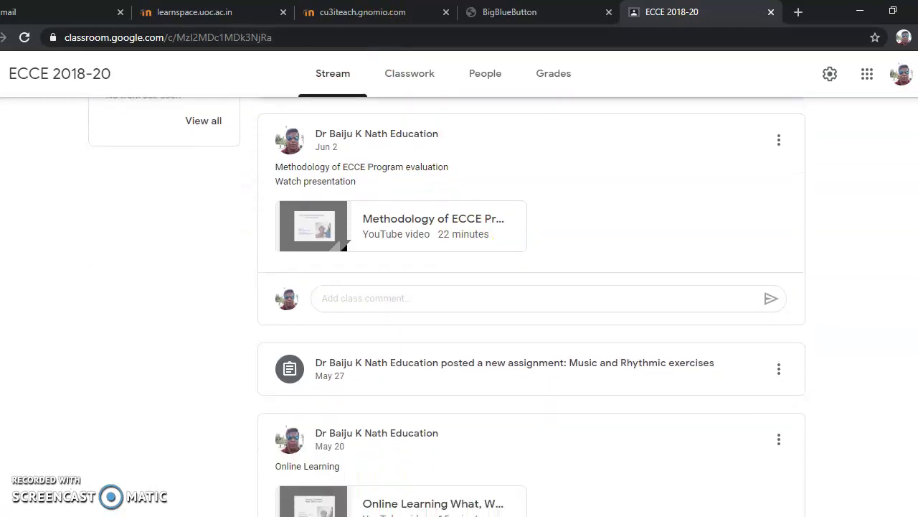
scroll(531, 307, down, 4)
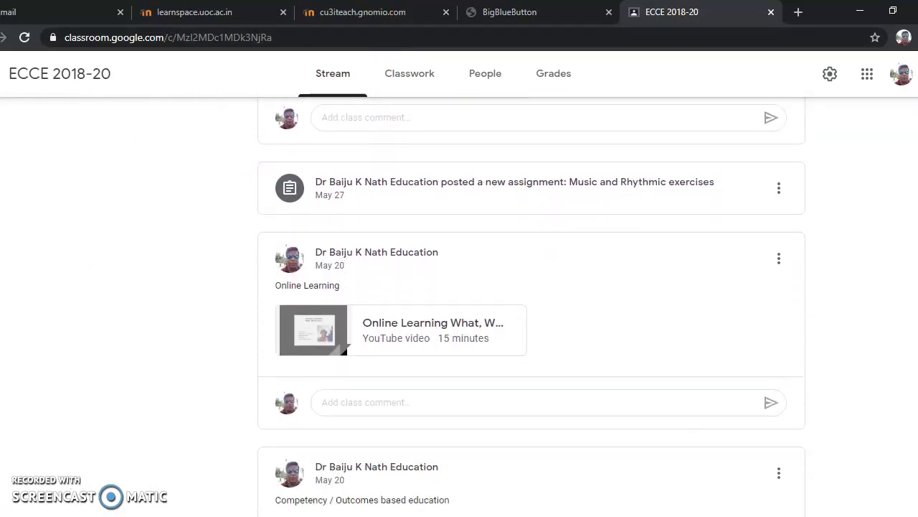
scroll(531, 306, down, 4)
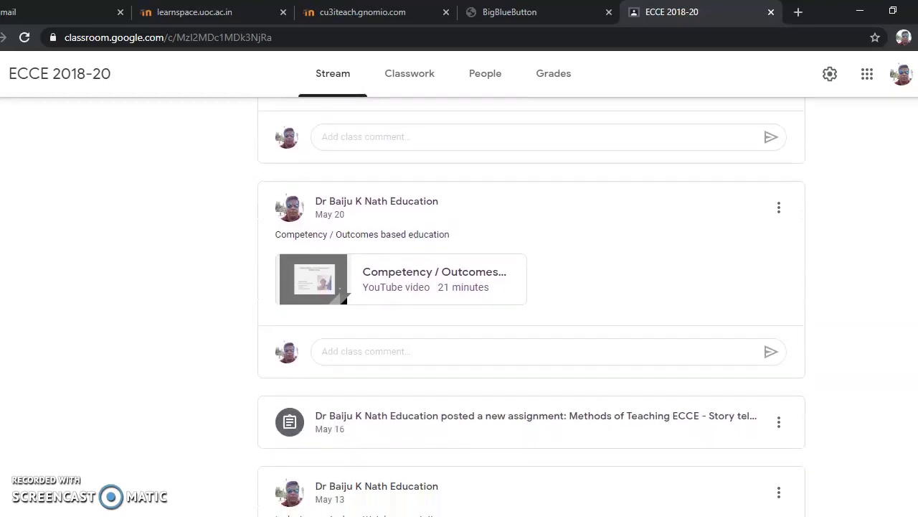
scroll(531, 306, down, 4)
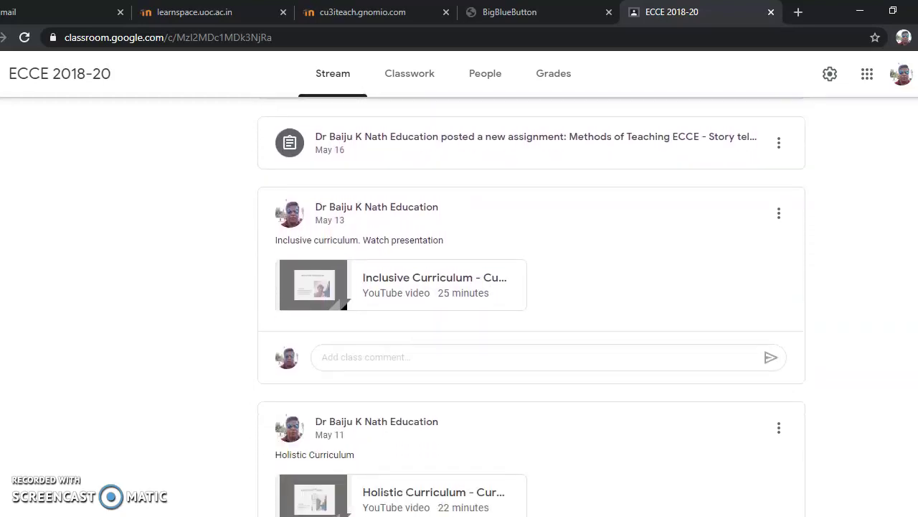
scroll(711, 471, down, 3)
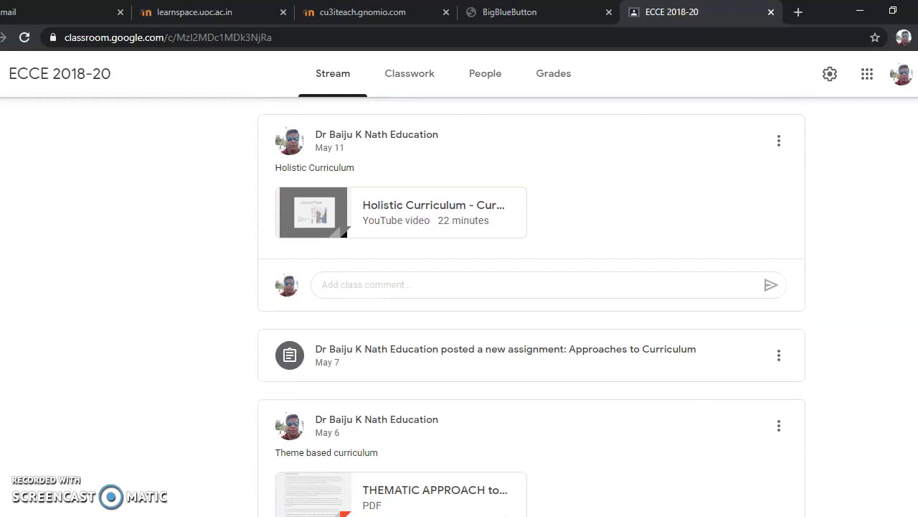
- Look through the ECCE 2018-20 classwork topics and their assignments down to Music rhythmic exercises
click(411, 77)
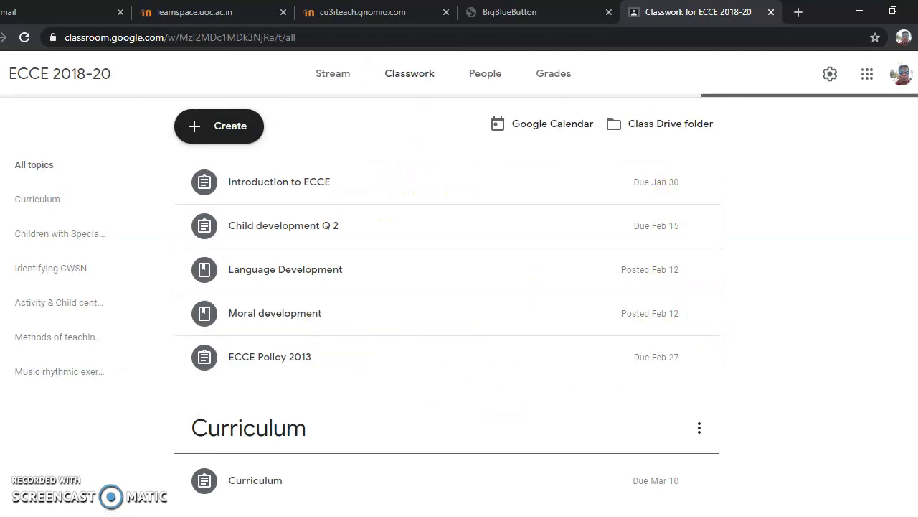
scroll(459, 305, down, 4)
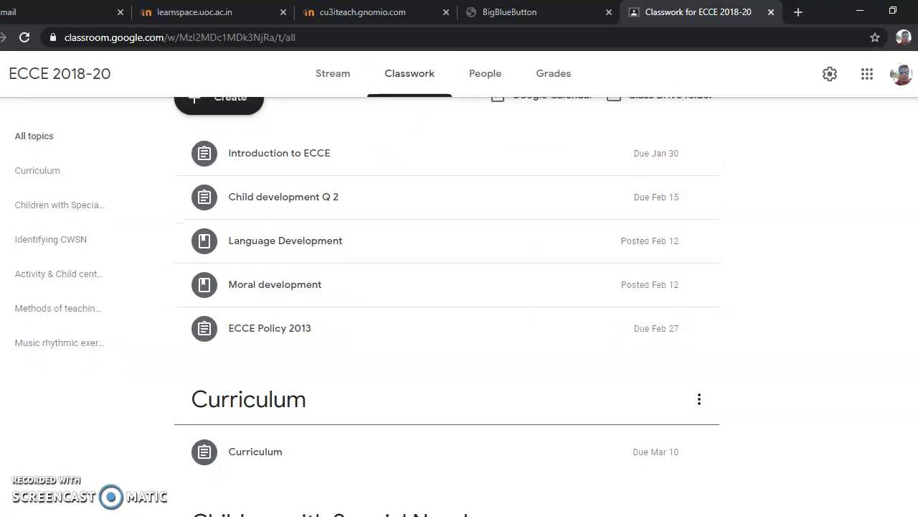
scroll(459, 306, down, 4)
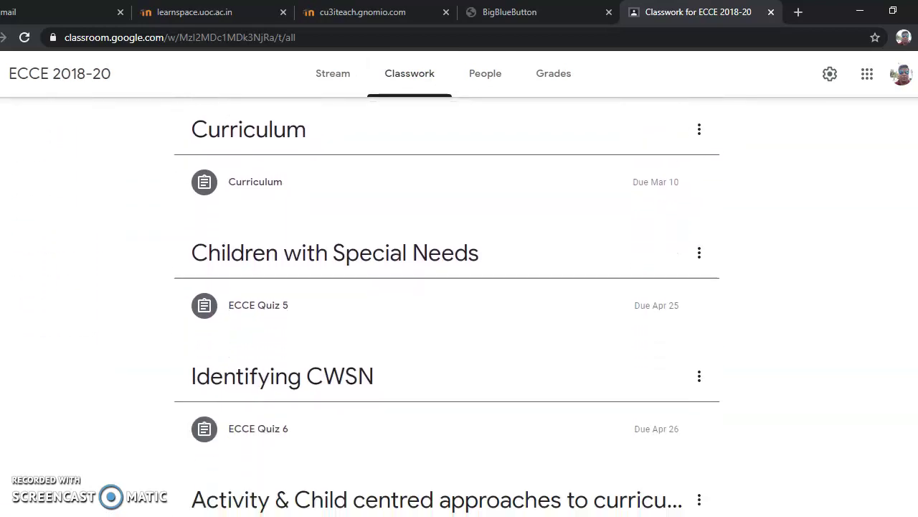
scroll(459, 306, down, 2)
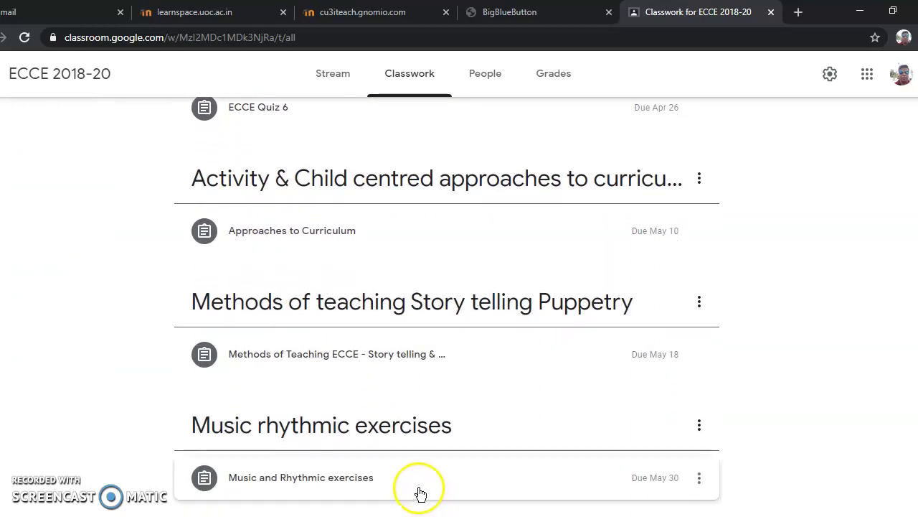
- Expand the Methods of Teaching ECCE - Story telling assignment and open its attached ECCE Quiz 8 form
click(357, 367)
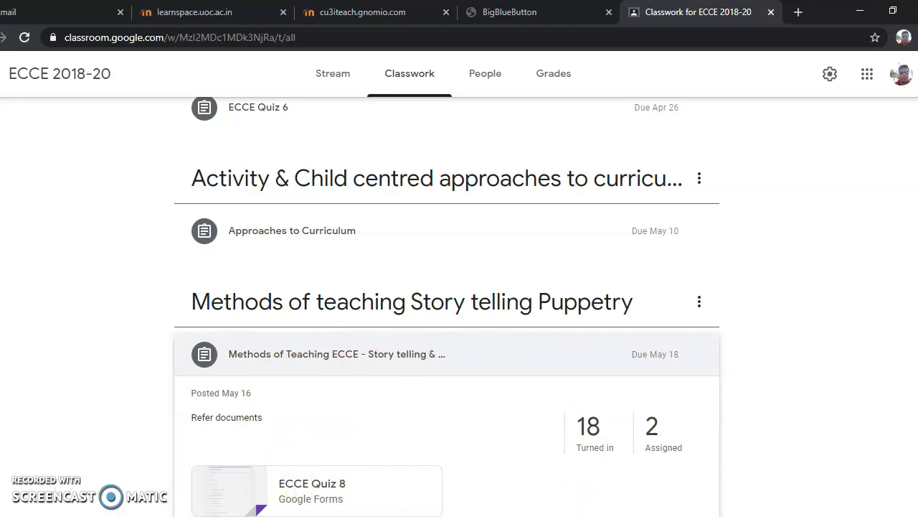
scroll(543, 469, down, 2)
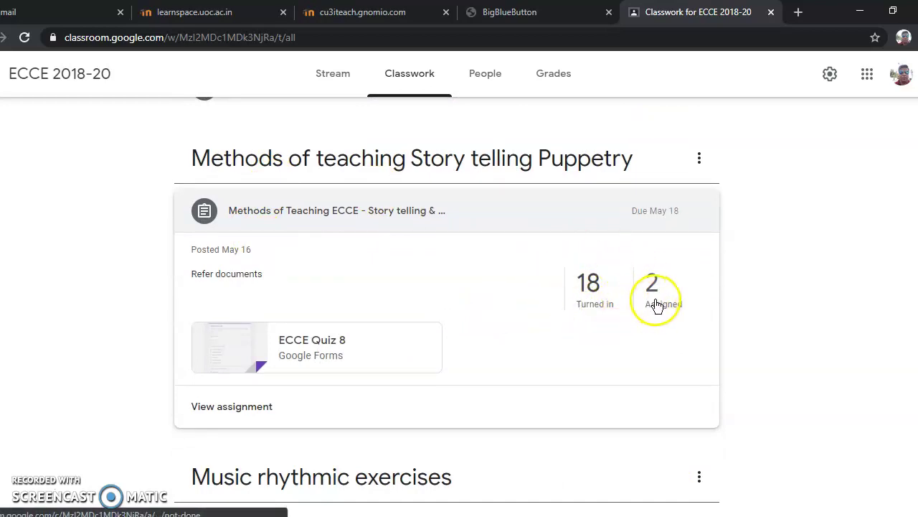
click(233, 370)
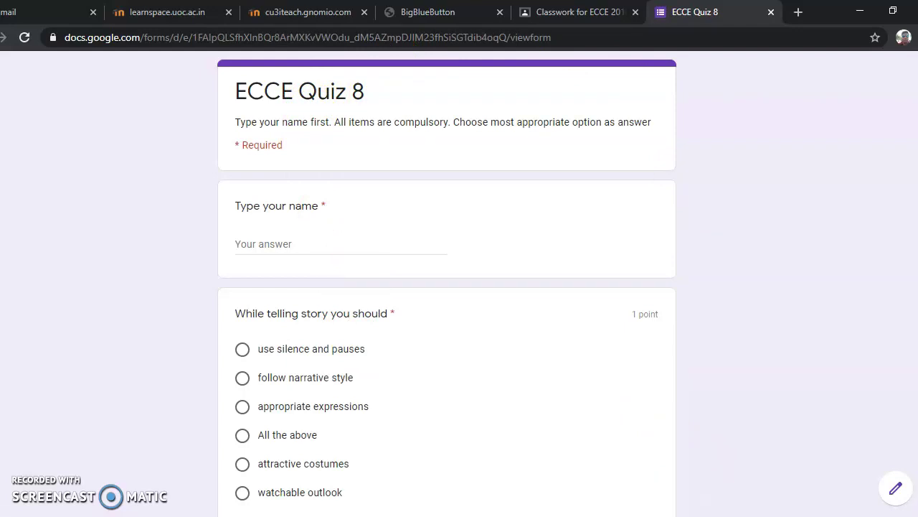
- Look through all questions of the ECCE Quiz 8 form down to the end and return to its beginning
scroll(447, 284, down, 2)
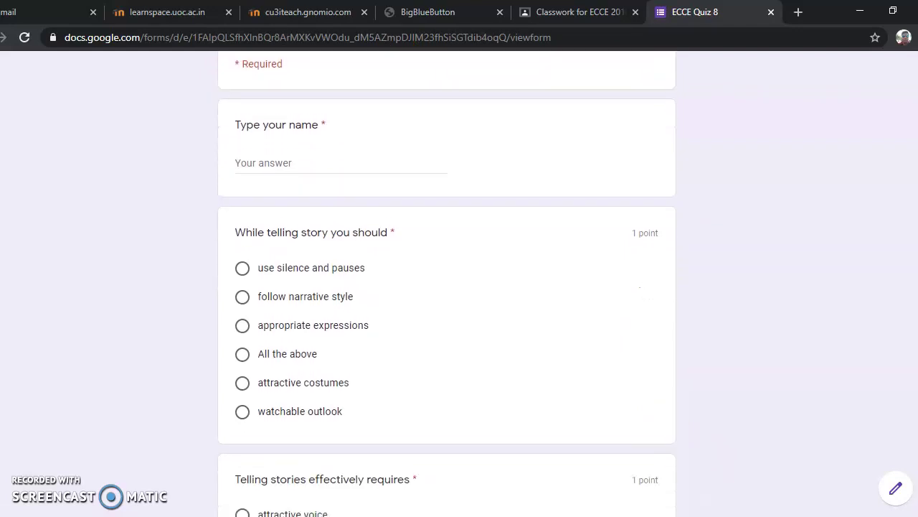
scroll(447, 285, down, 4)
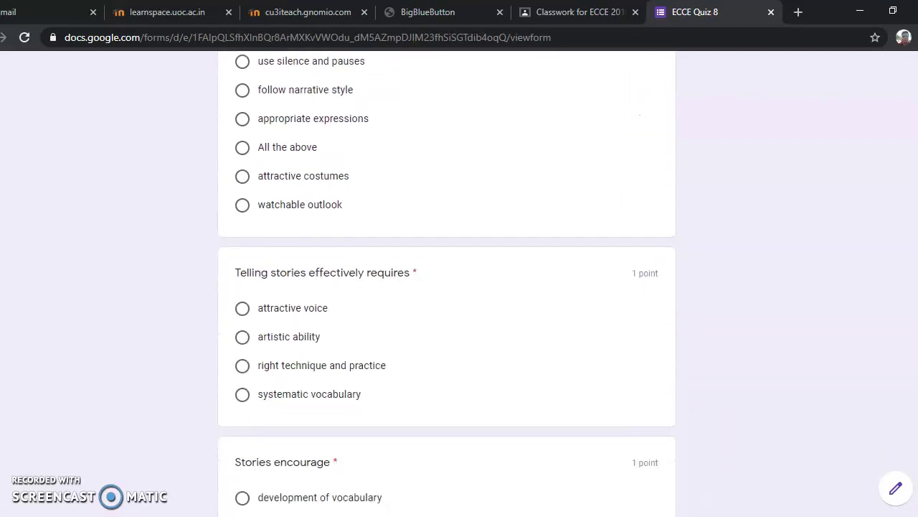
scroll(447, 283, down, 4)
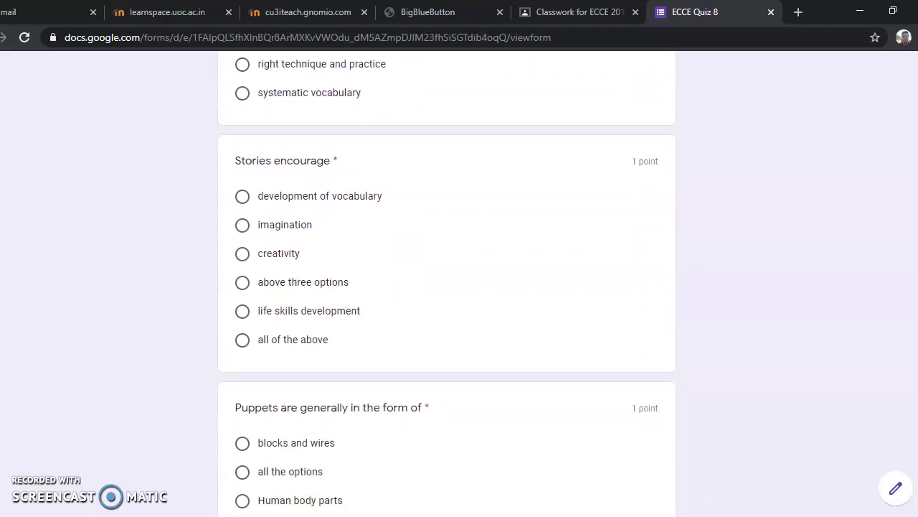
scroll(447, 284, down, 4)
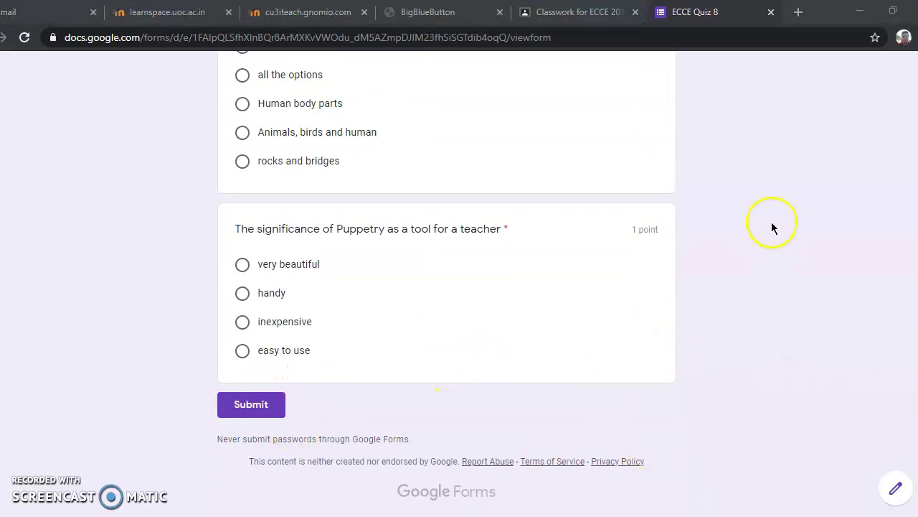
scroll(445, 283, up, 7)
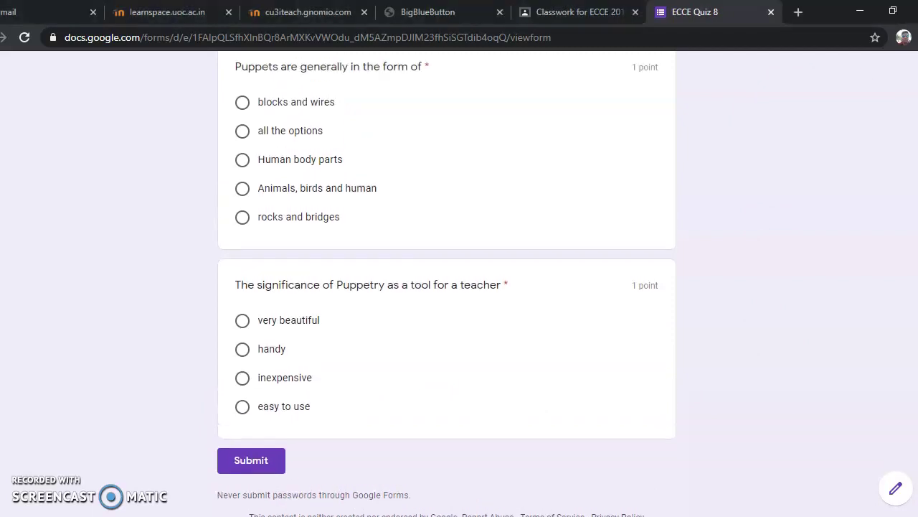
scroll(445, 283, up, 6)
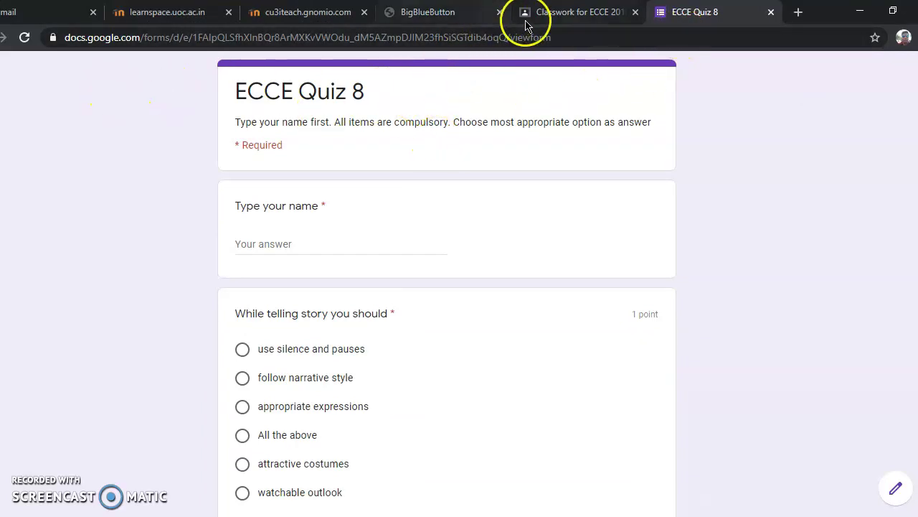
- Return to the ECCE 2018-20 class and look through the list of students on its people page
click(585, 13)
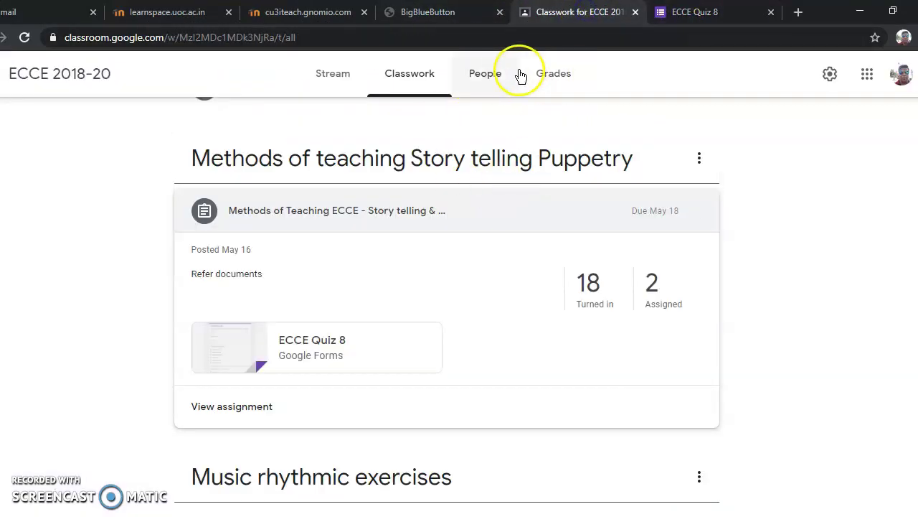
click(487, 81)
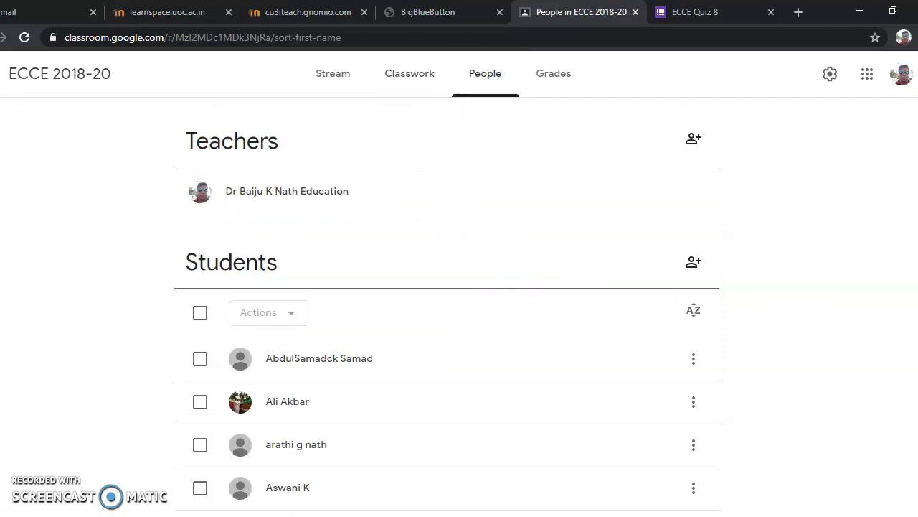
scroll(459, 305, down, 1)
scroll(448, 310, down, 4)
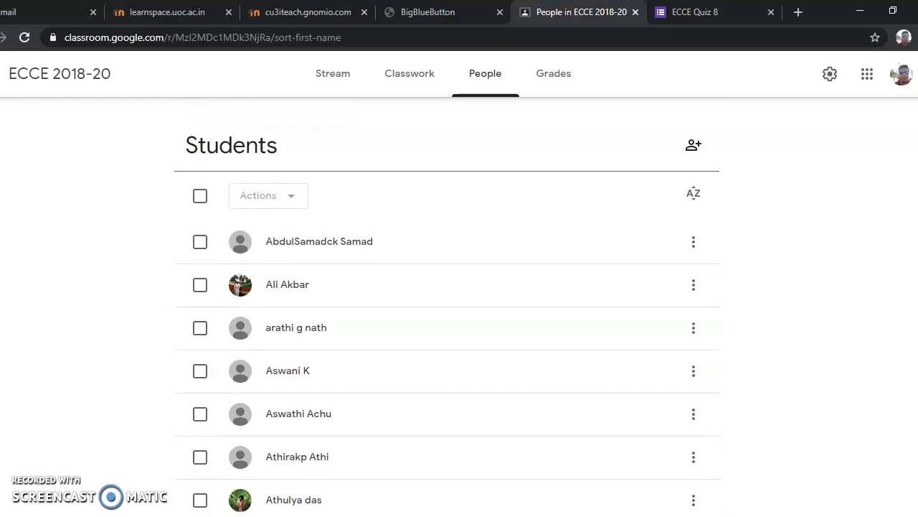
scroll(448, 310, down, 4)
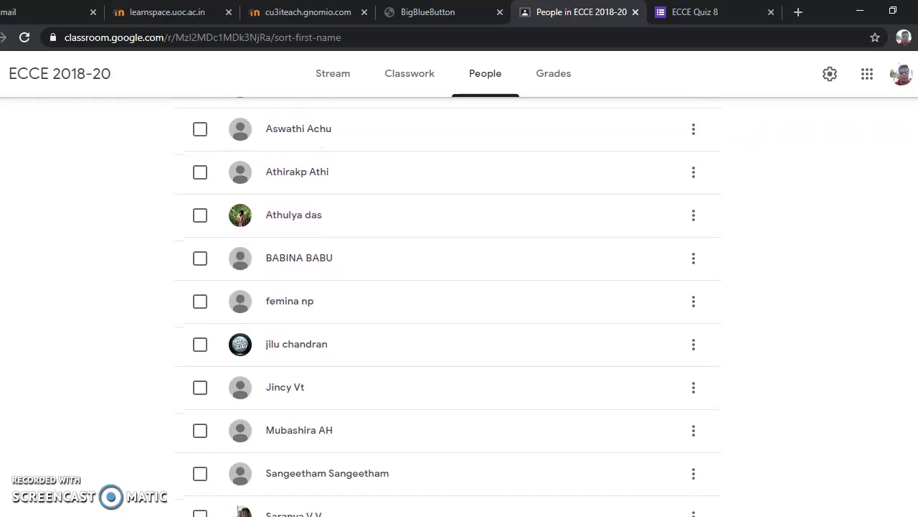
scroll(448, 307, down, 1)
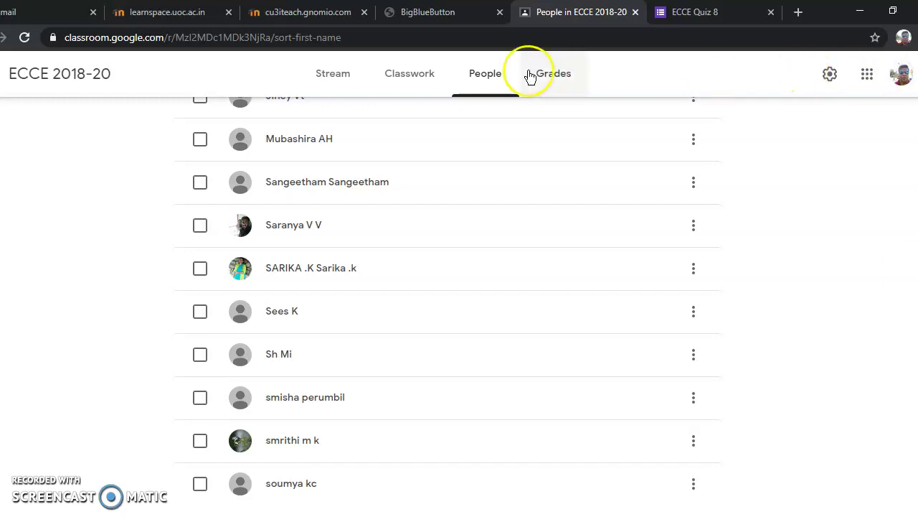
- Look through the students' assignment scores in the ECCE 2018-20 gradebook and return to the class stream
click(569, 80)
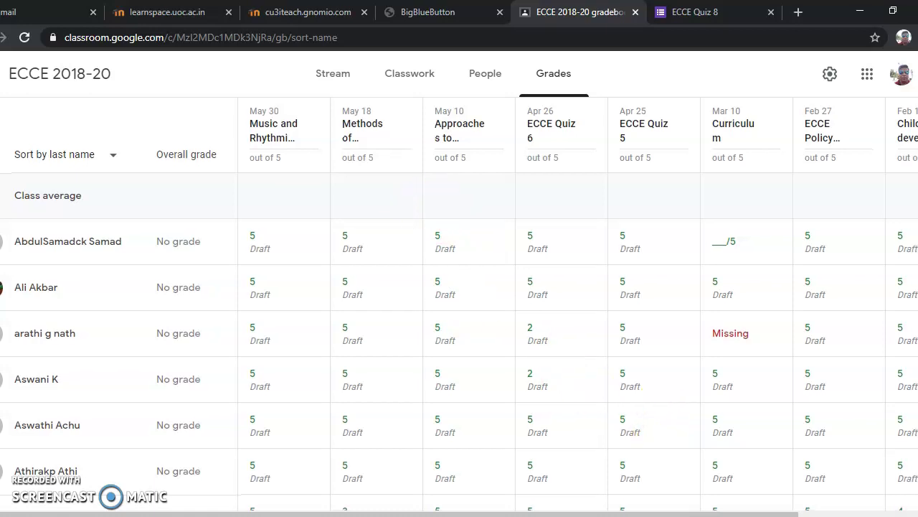
scroll(459, 338, down, 2)
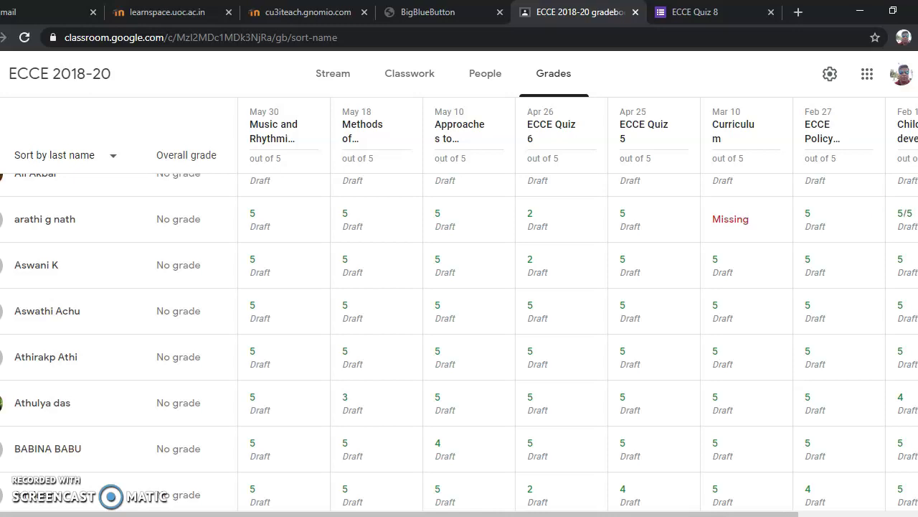
scroll(459, 341, down, 3)
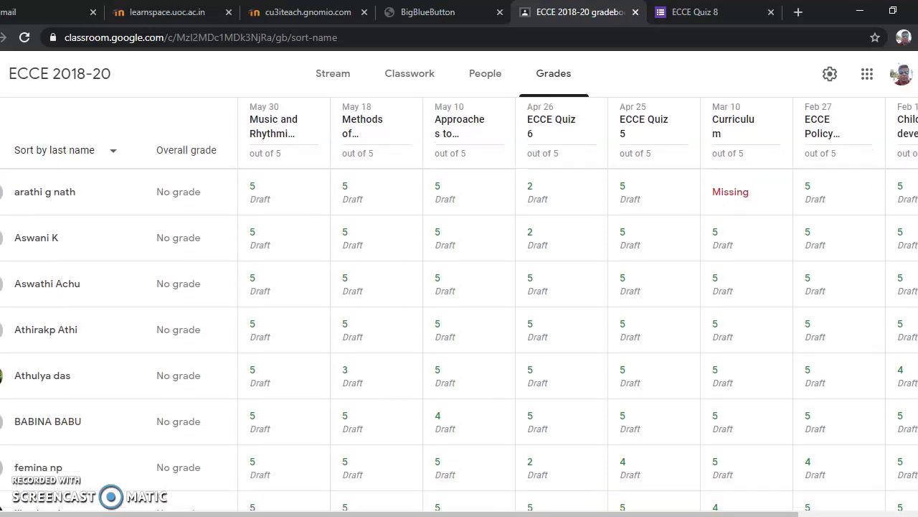
scroll(459, 341, down, 3)
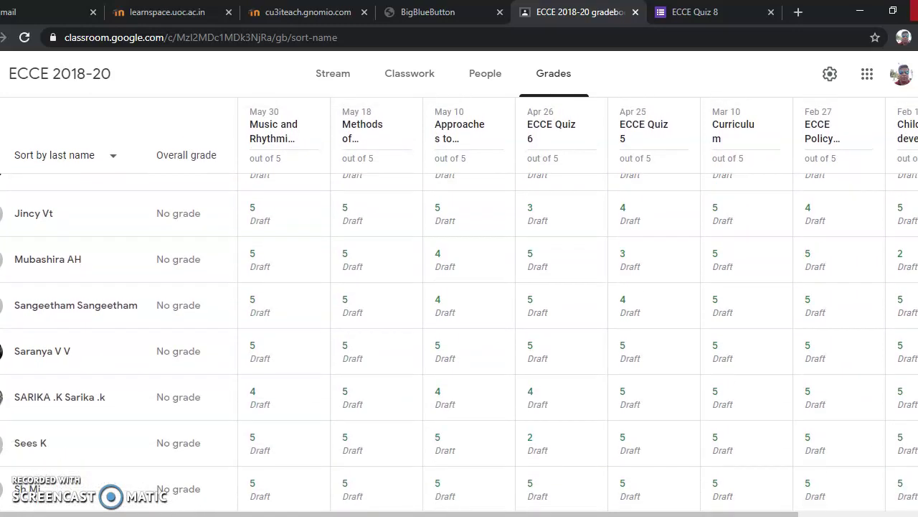
scroll(459, 304, up, 4)
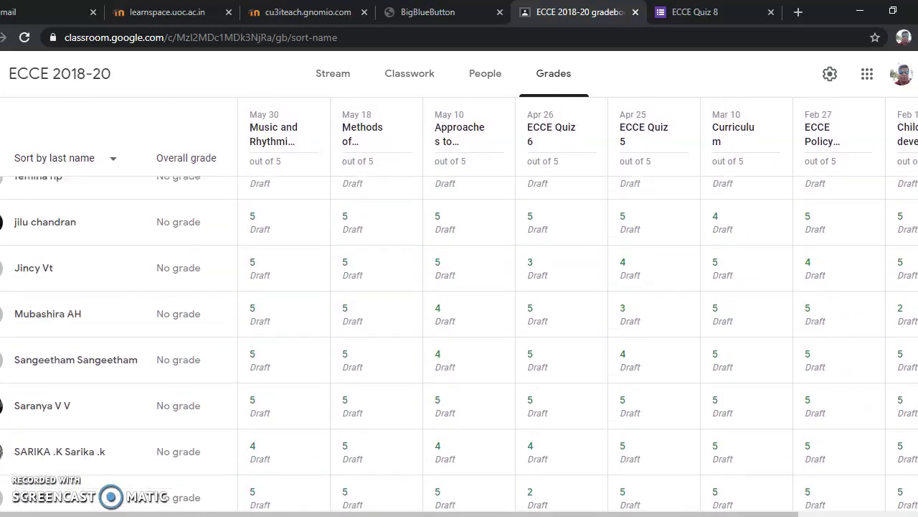
scroll(459, 305, up, 4)
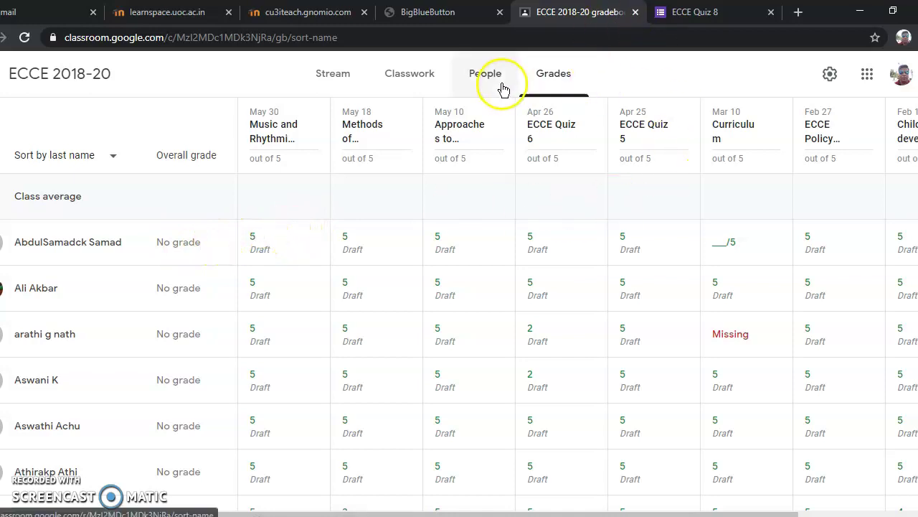
click(329, 75)
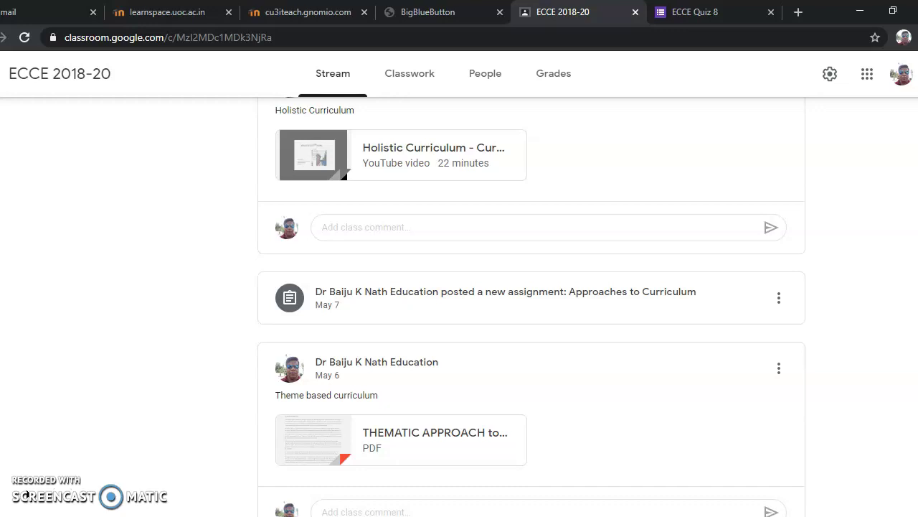
- Switch to the ECCE Quiz 8 form, open it for editing and look through its questions
key(ctrl+Tab)
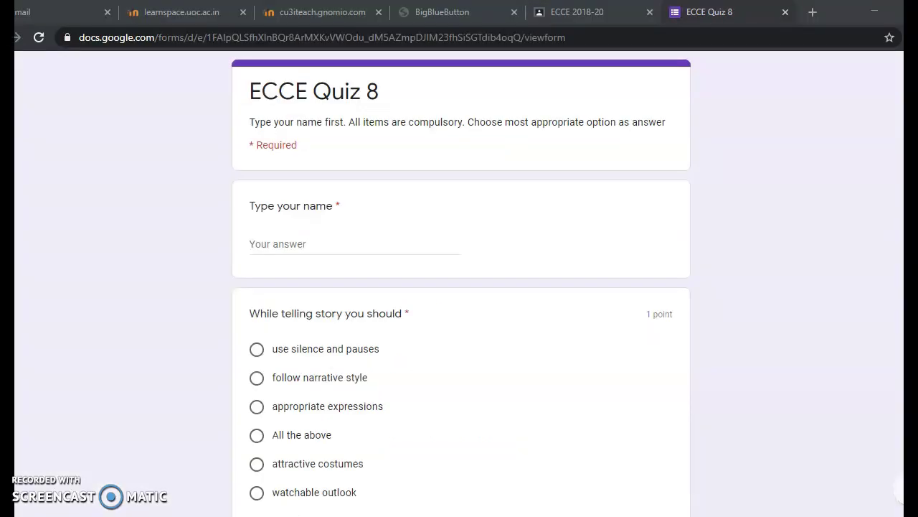
key(F5)
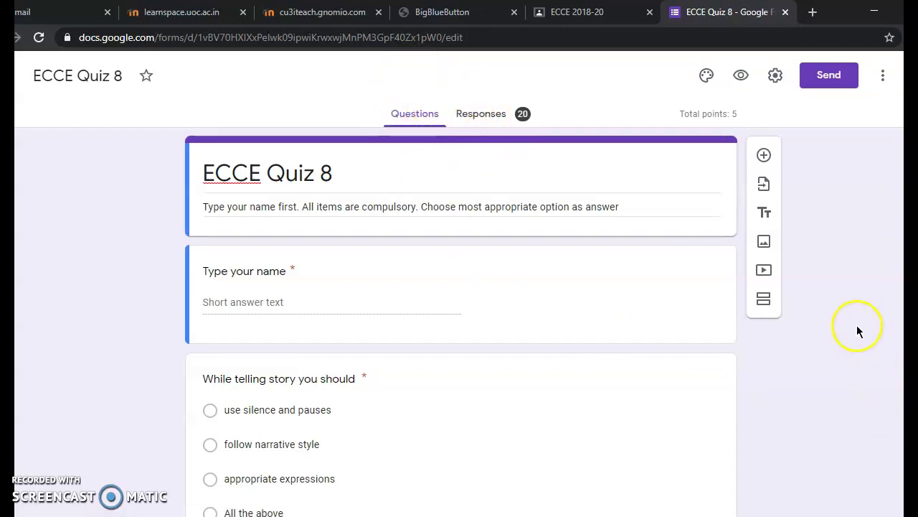
scroll(459, 323, down, 8)
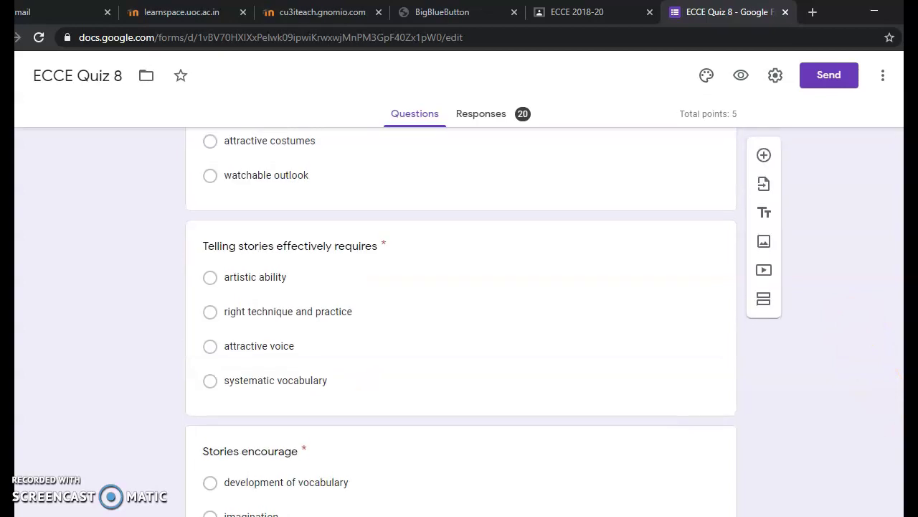
scroll(460, 323, up, 4)
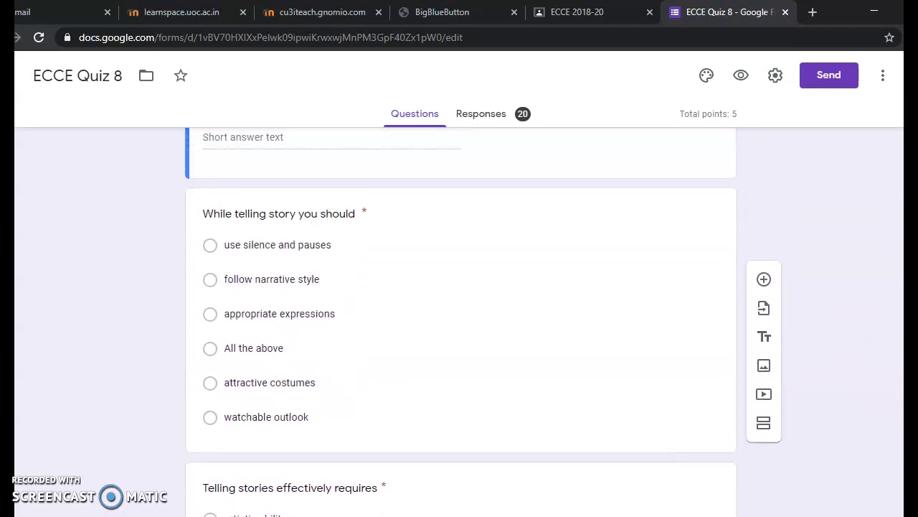
scroll(581, 158, up, 3)
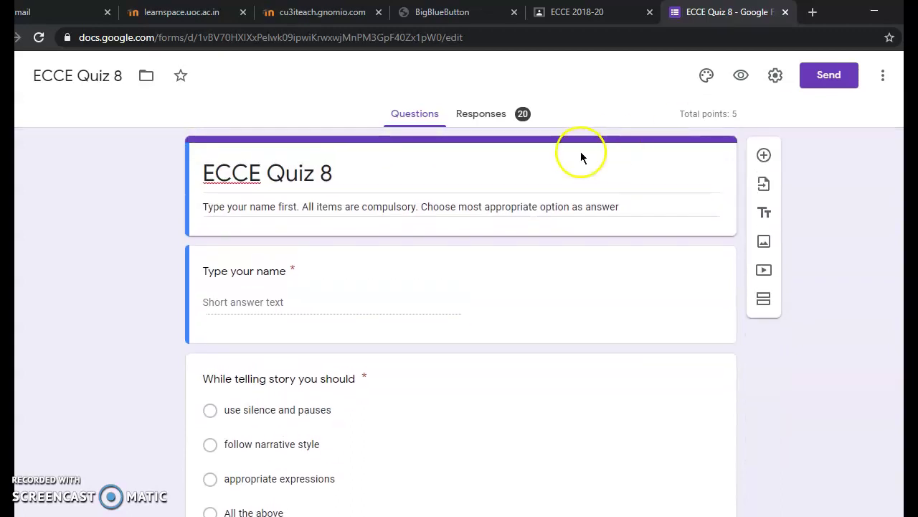
- Examine the ECCE Quiz 8 response summary with its insights and question charts, and view the first individual response
click(487, 118)
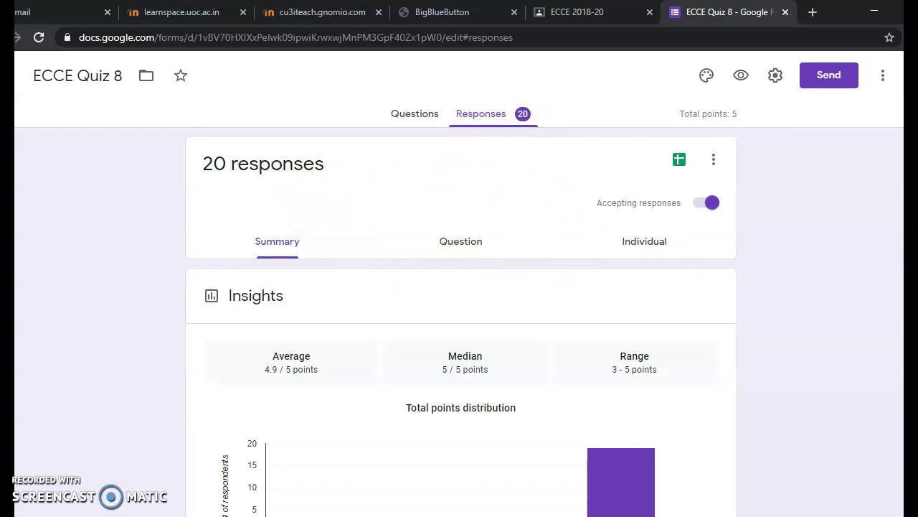
scroll(462, 323, down, 3)
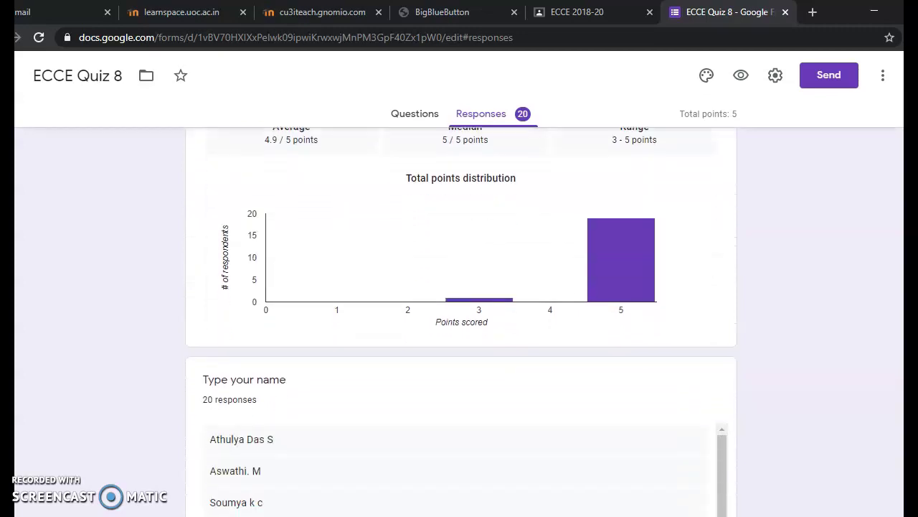
scroll(462, 323, down, 6)
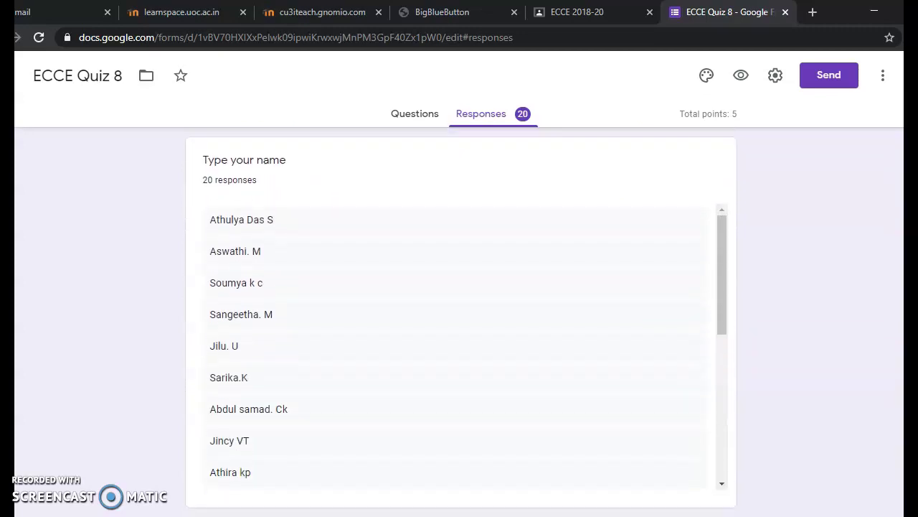
scroll(462, 323, down, 3)
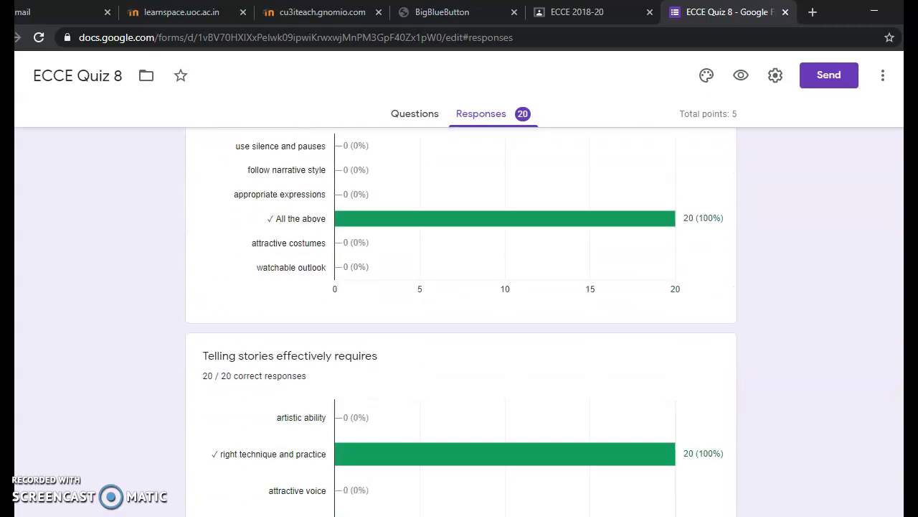
scroll(462, 323, up, 3)
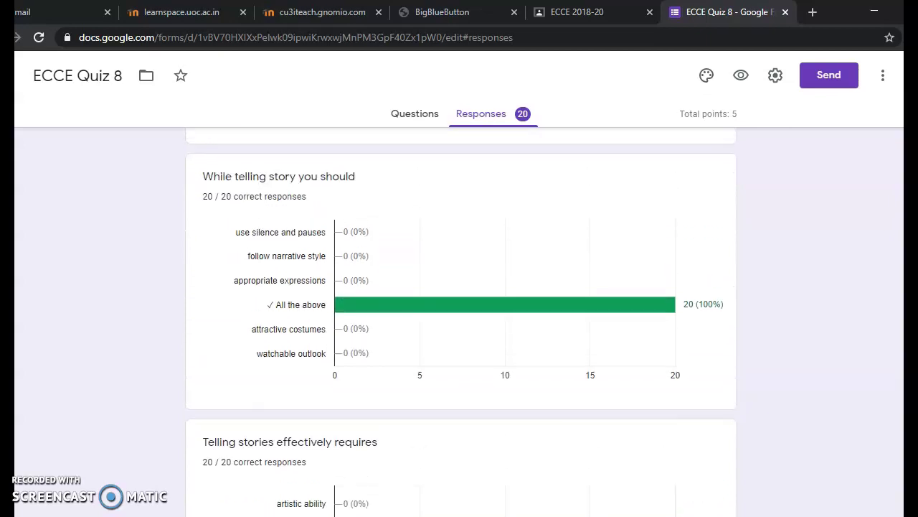
scroll(461, 323, up, 4)
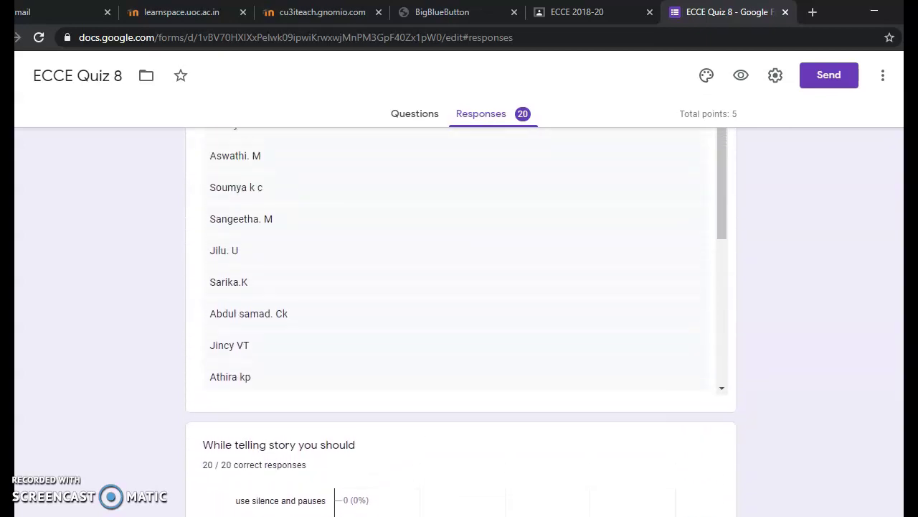
scroll(462, 323, up, 4)
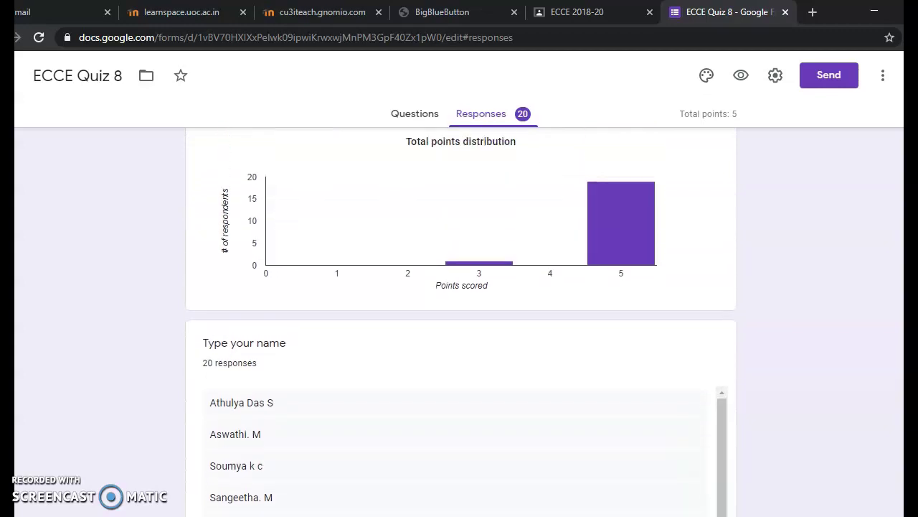
scroll(461, 323, up, 2)
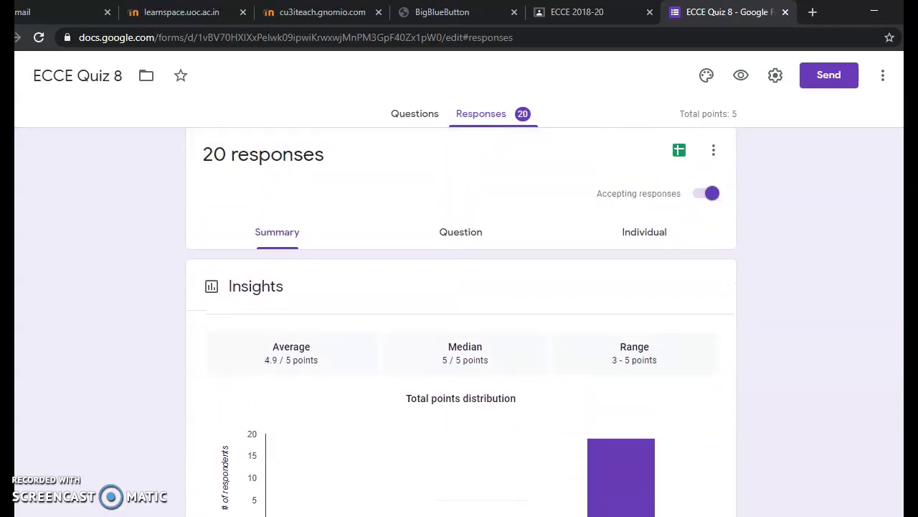
click(650, 246)
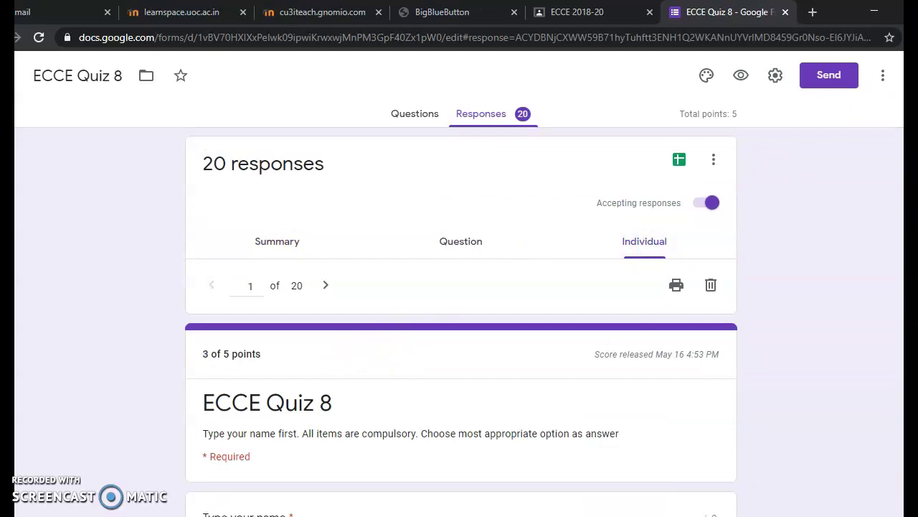
scroll(462, 323, down, 1)
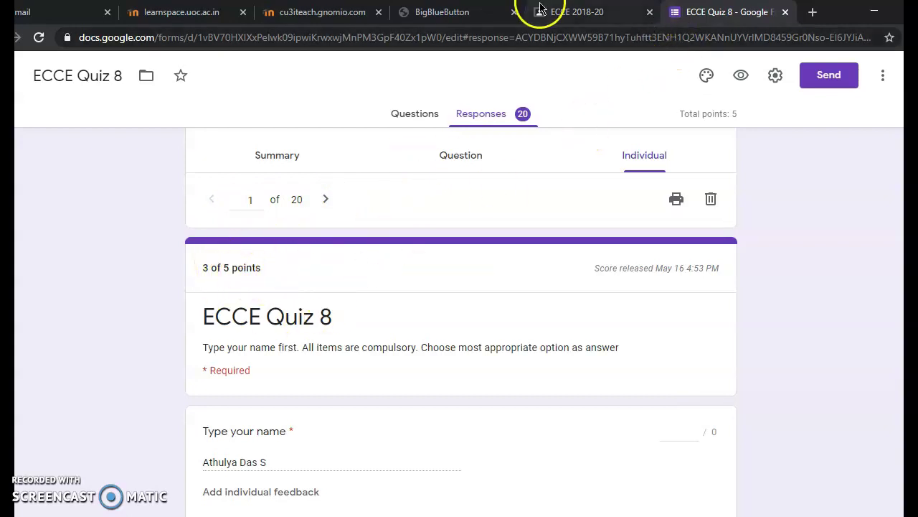
- Switch back to the ECCE 2018-20 class and view its gradebook
click(594, 13)
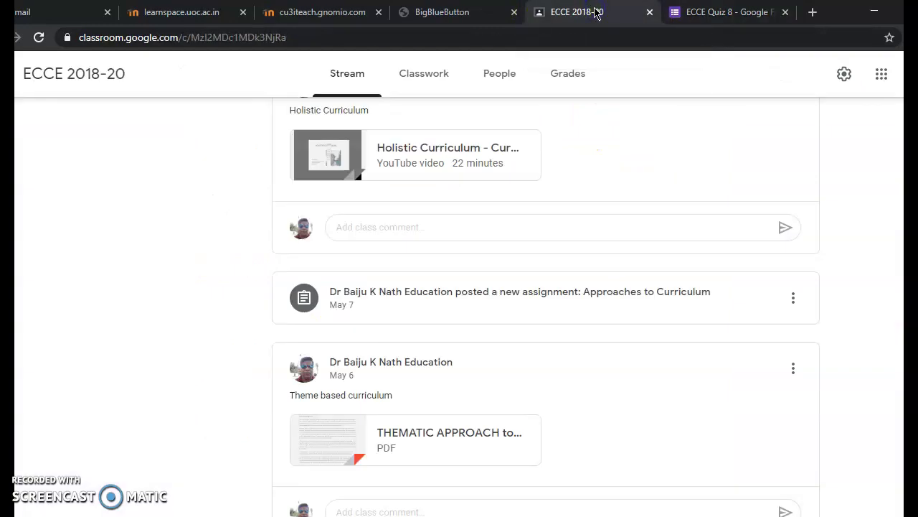
click(568, 75)
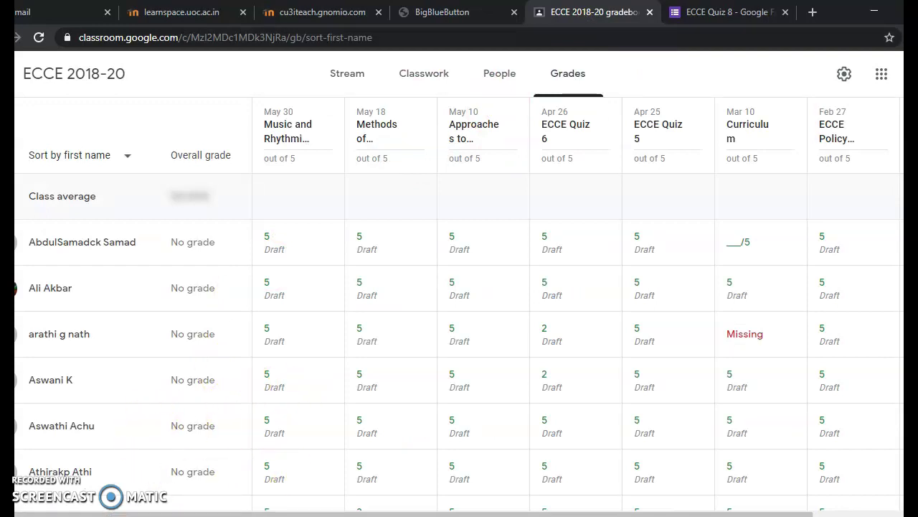
- Inspect a student's May 30 score in the gradebook, page through the ECCE Quiz 8 individual responses up to the fifth, and close the form
scroll(320, 392, down, 3)
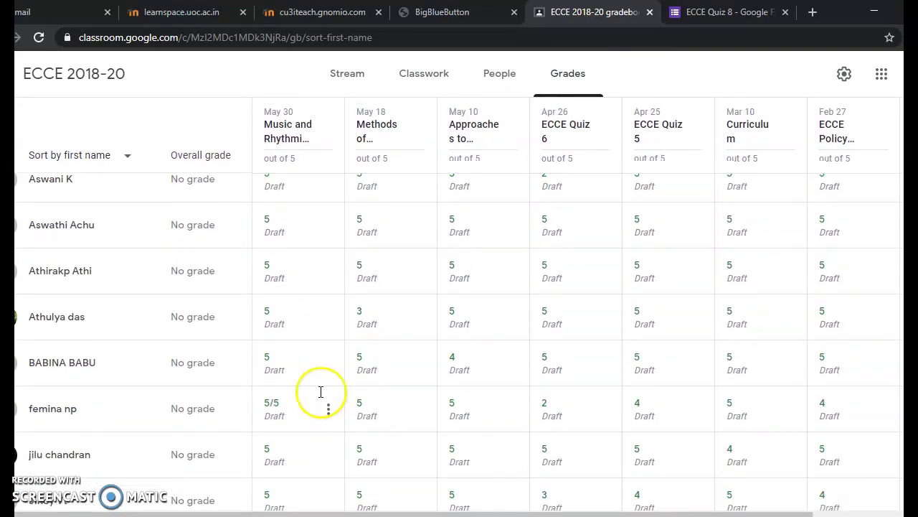
click(276, 324)
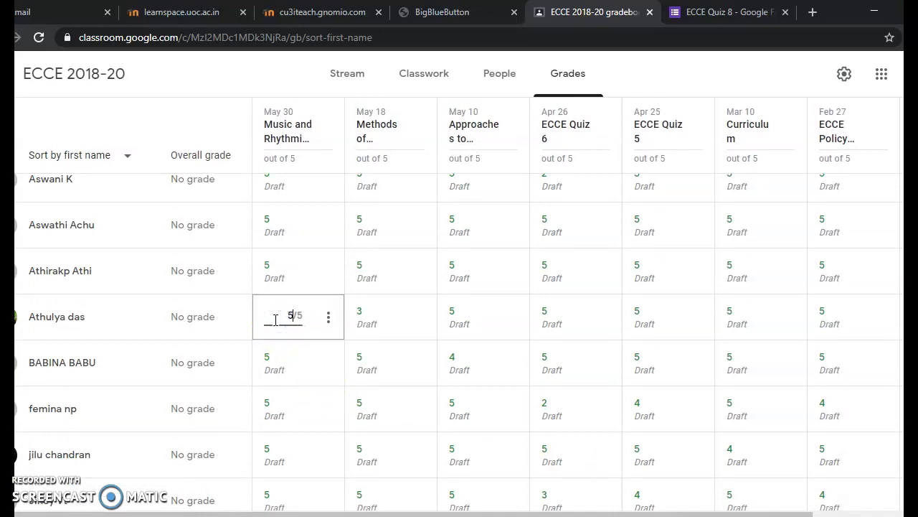
click(728, 16)
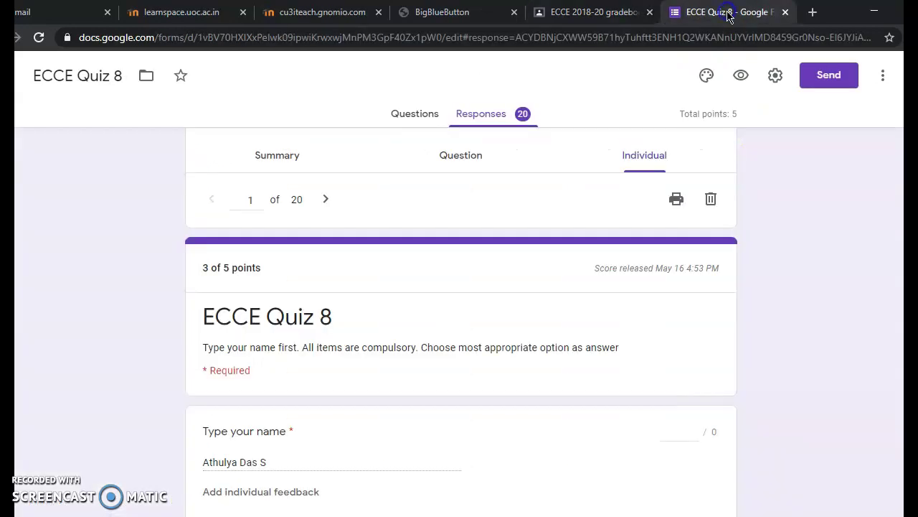
click(327, 201)
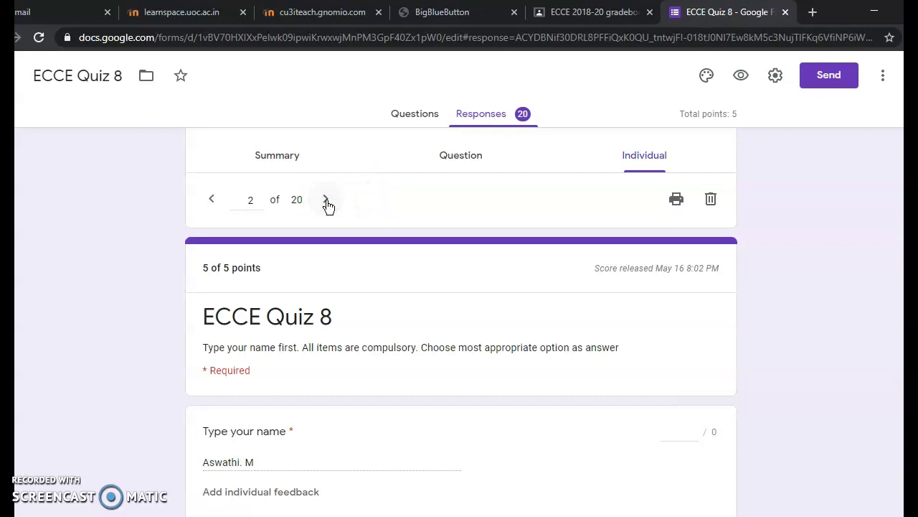
click(326, 203)
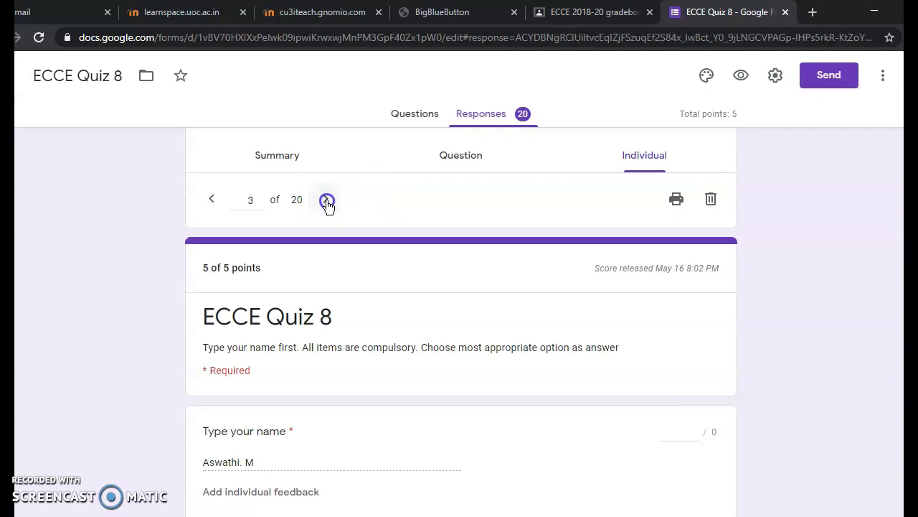
click(326, 201)
click(327, 201)
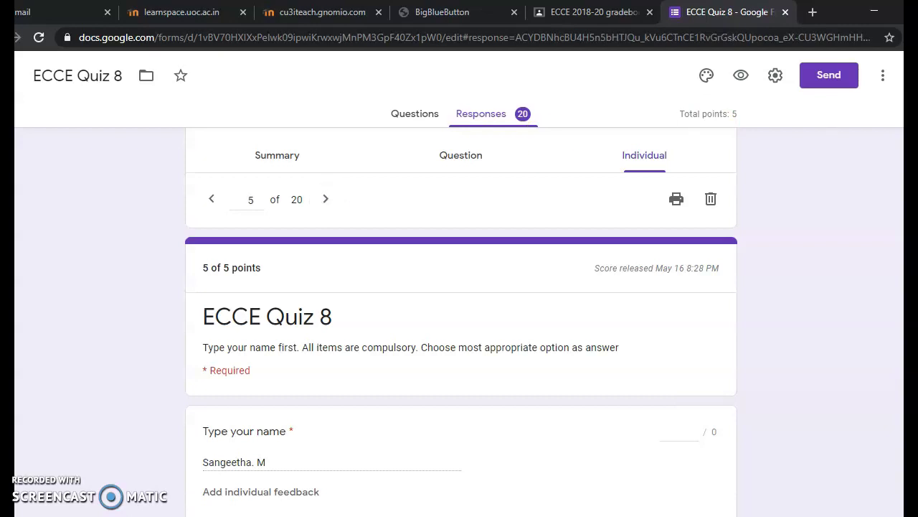
scroll(461, 318, up, 1)
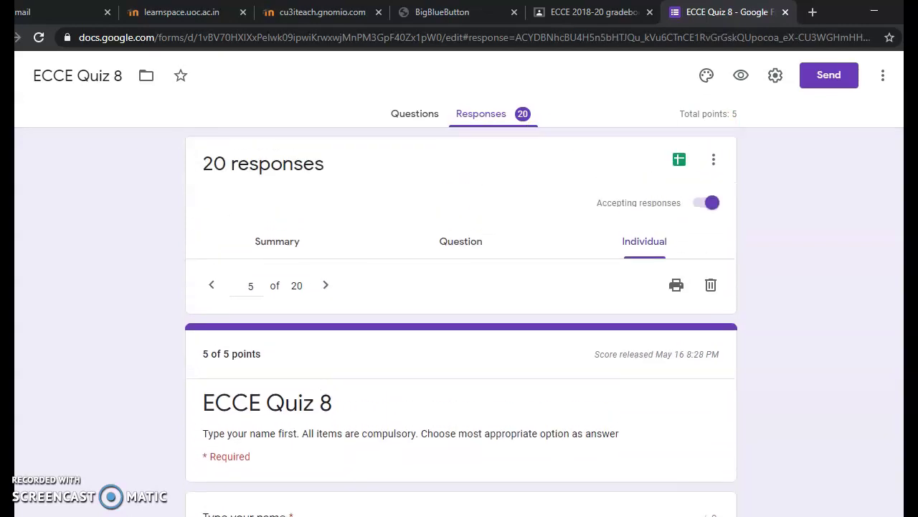
click(786, 12)
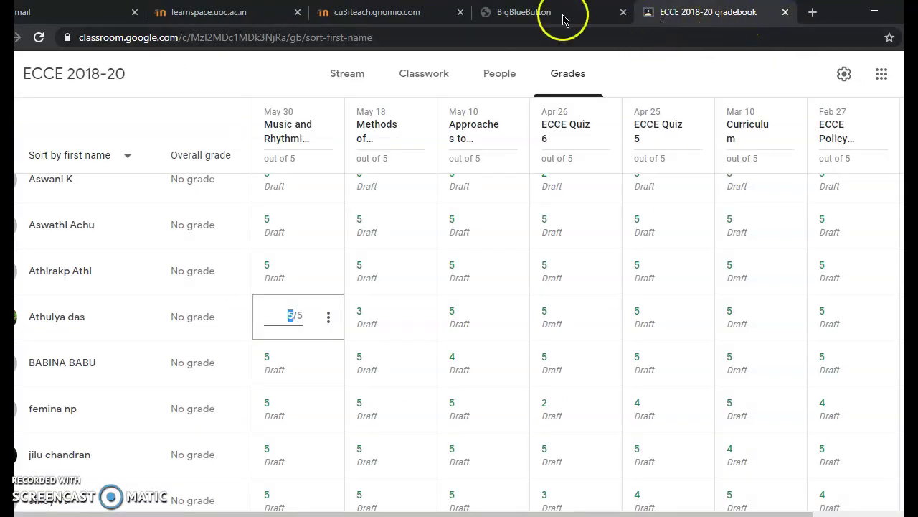
- Create a quiz assignment titled "ECCE Quiz 10" in the ECCE 2018-20 classwork
click(425, 77)
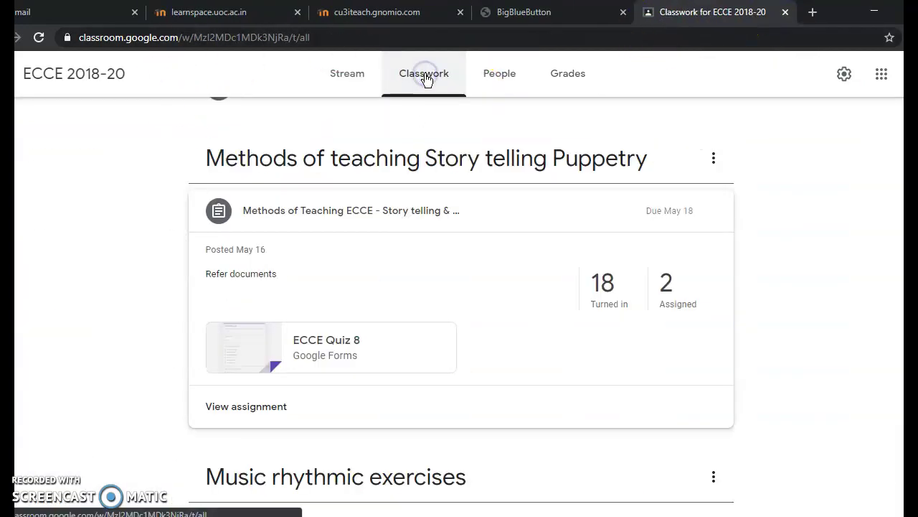
click(722, 209)
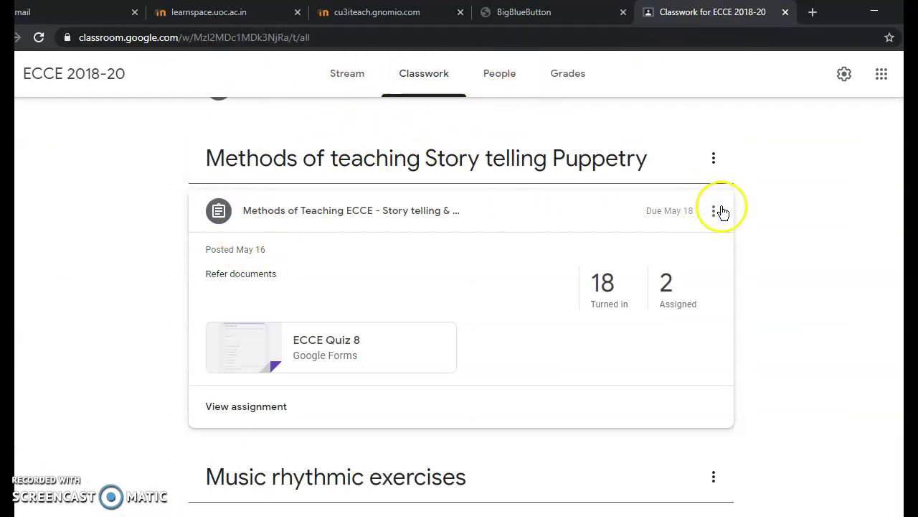
scroll(459, 287, up, 11)
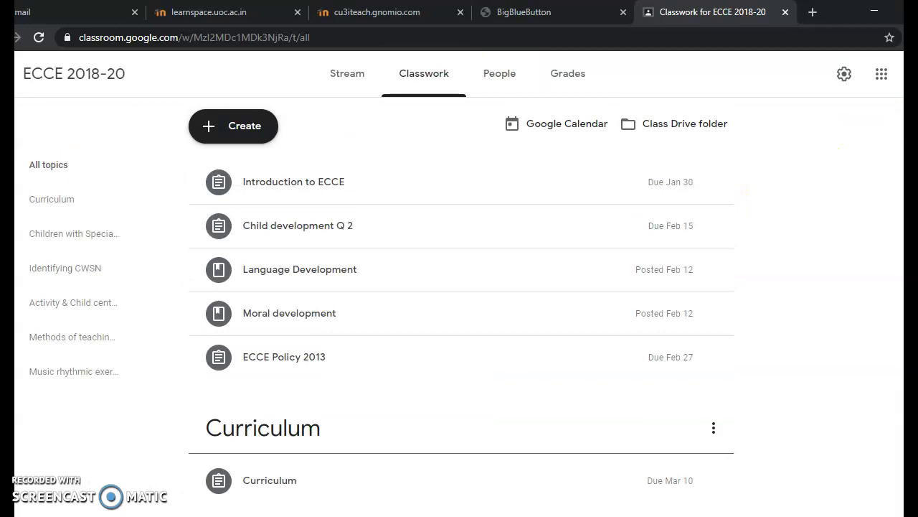
click(236, 128)
click(214, 168)
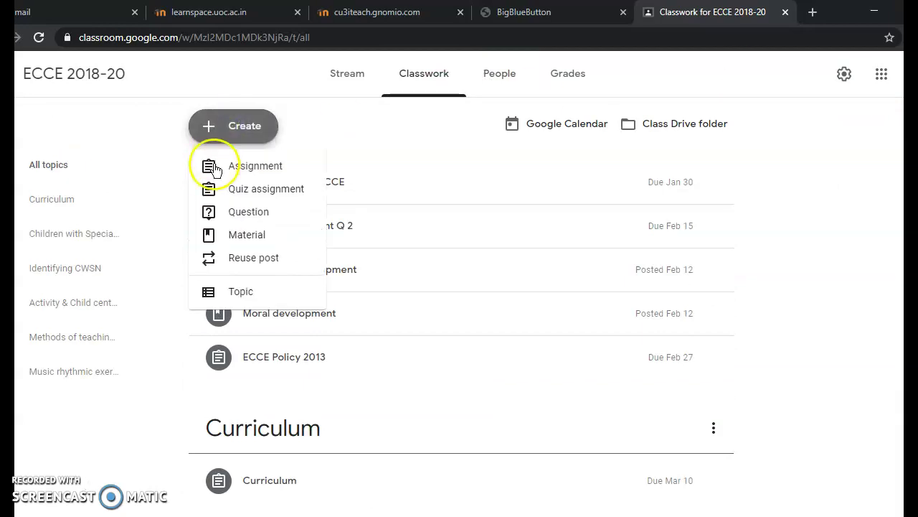
click(221, 189)
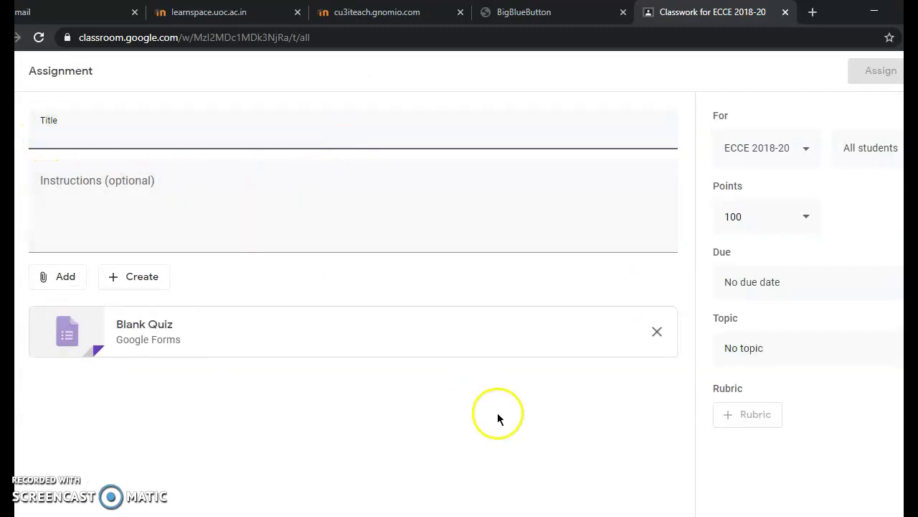
text(ECCE Quiz 10)
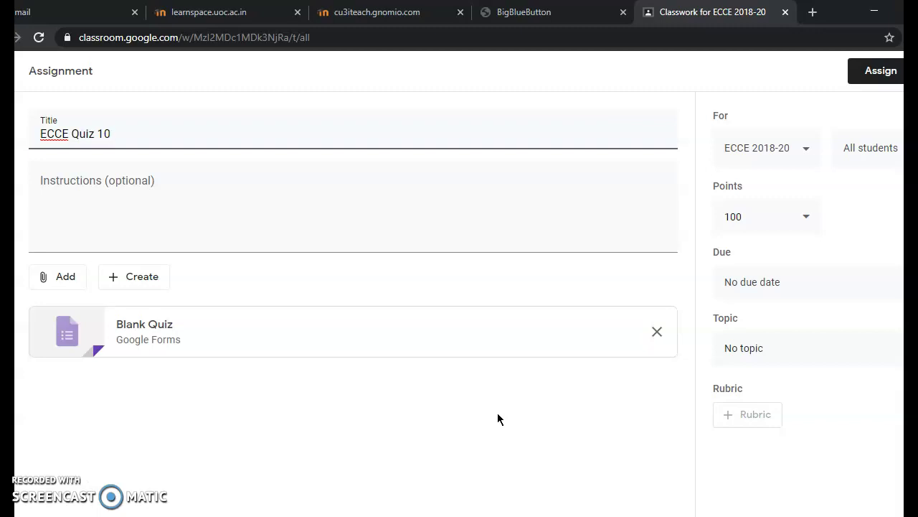
- Open the assignment's attached Blank Quiz form and rename the form file "ECCE Quiz 10"
click(157, 343)
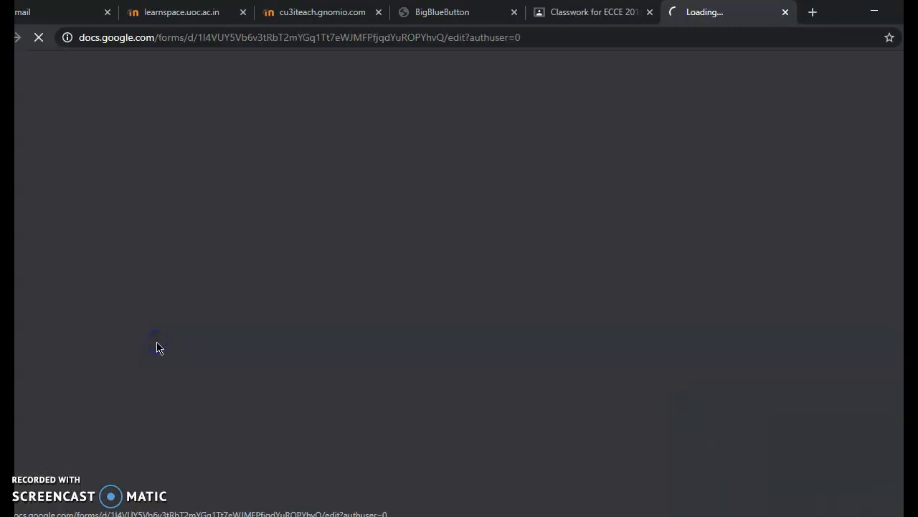
click(420, 205)
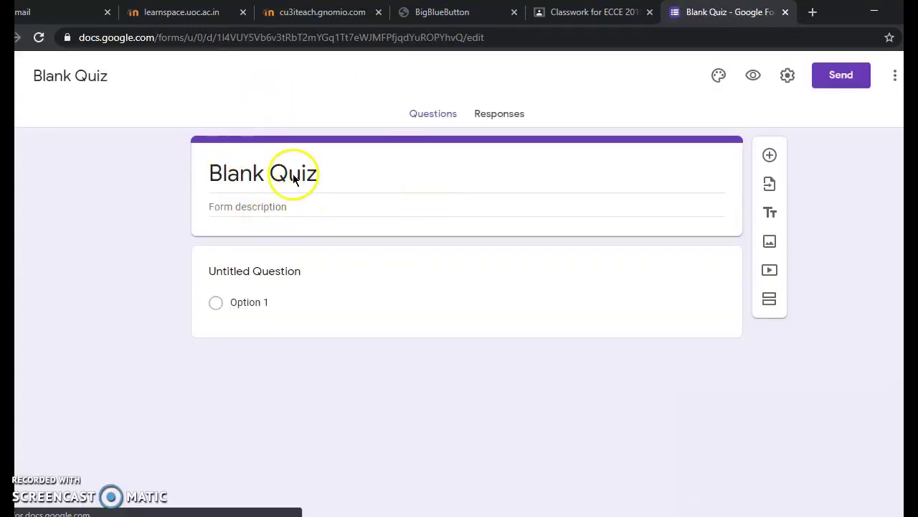
click(264, 180)
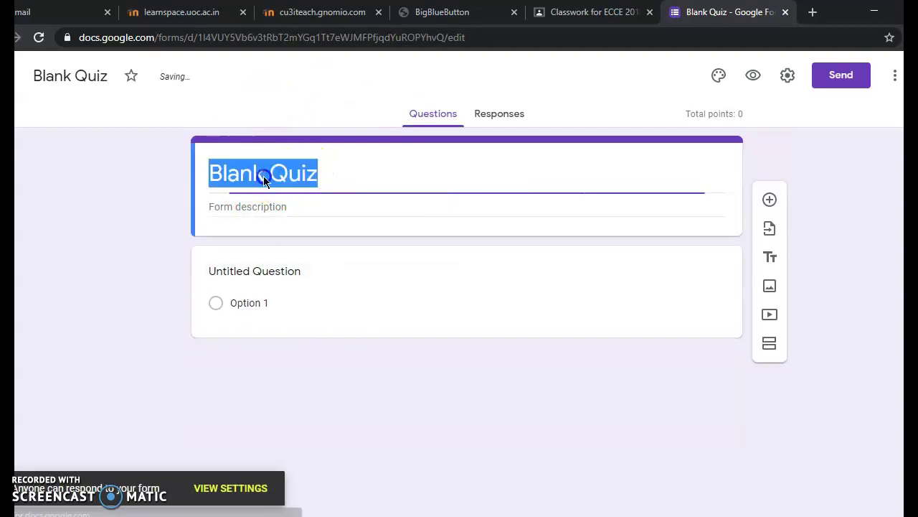
click(74, 77)
key(BackSpace)
key(BackSpace)
key(BackSpace)
key(BackSpace)
key(BackSpace)
key(BackSpace)
text(ECCE)
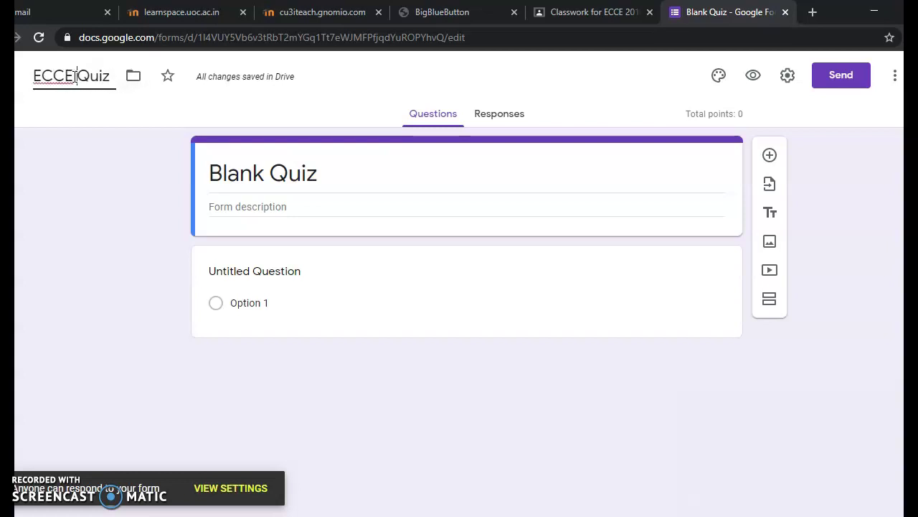
click(111, 77)
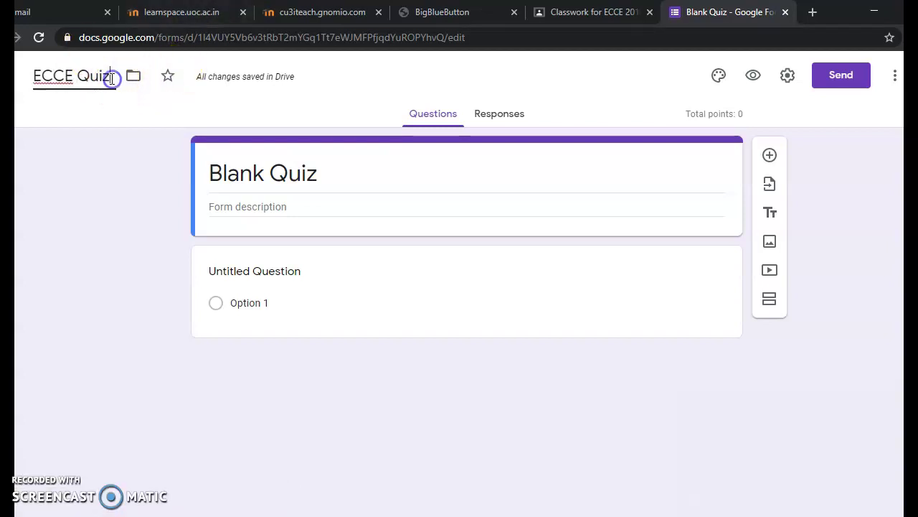
text(10)
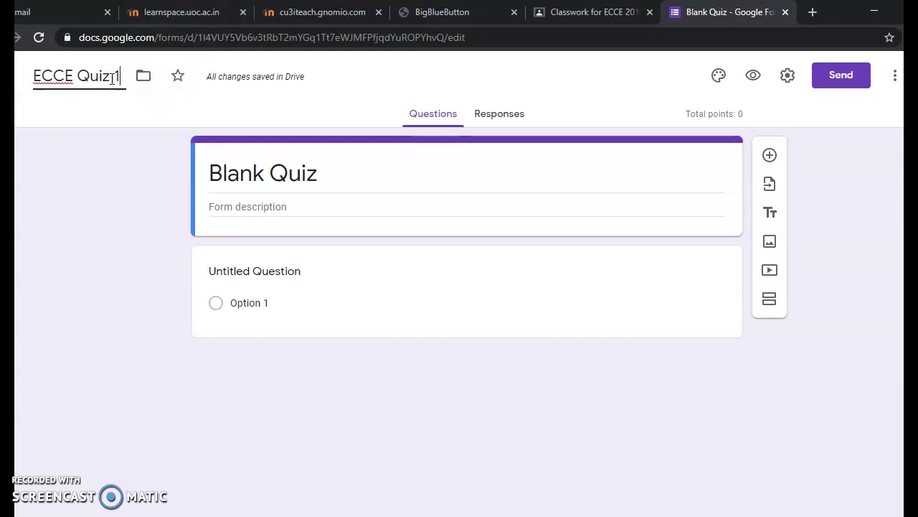
- Change the heading displayed on the quiz form to "ECCE Quiz 10"
click(266, 173)
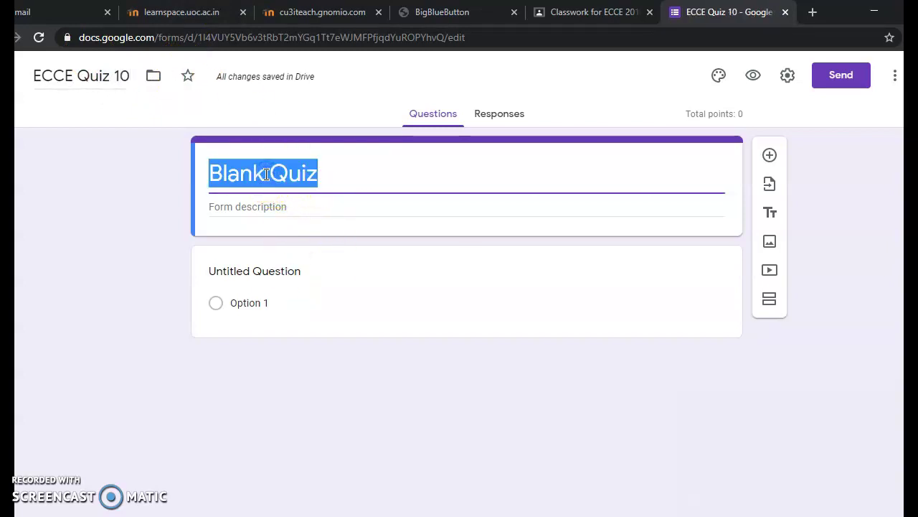
click(266, 173)
key(BackSpace)
key(BackSpace)
key(BackSpace)
key(BackSpace)
key(BackSpace)
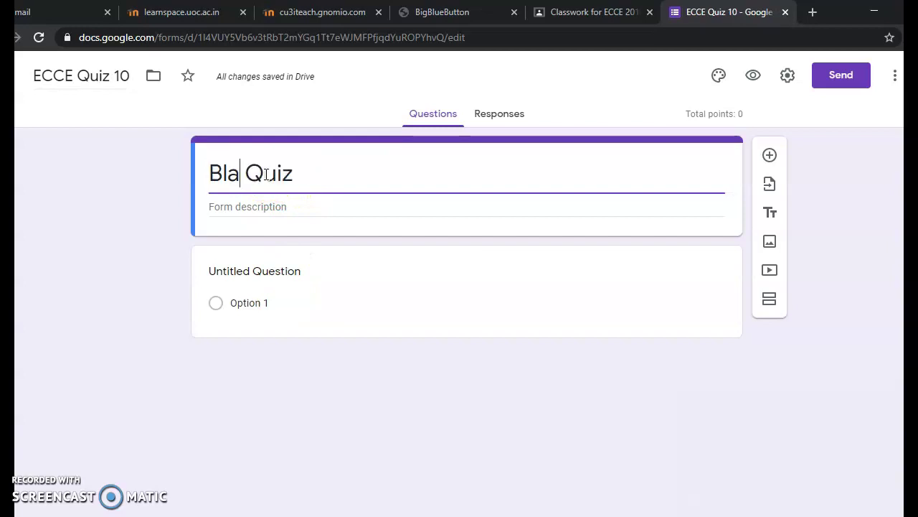
text(ECCE)
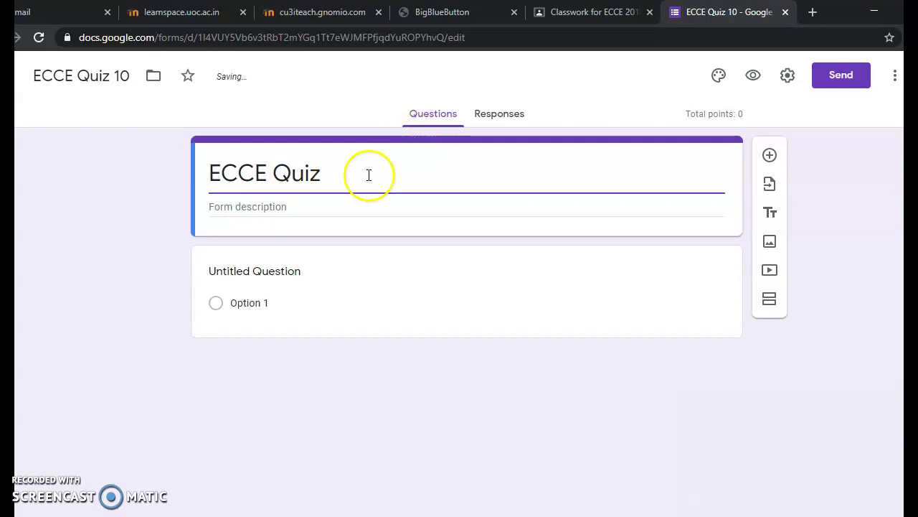
click(331, 171)
text(10)
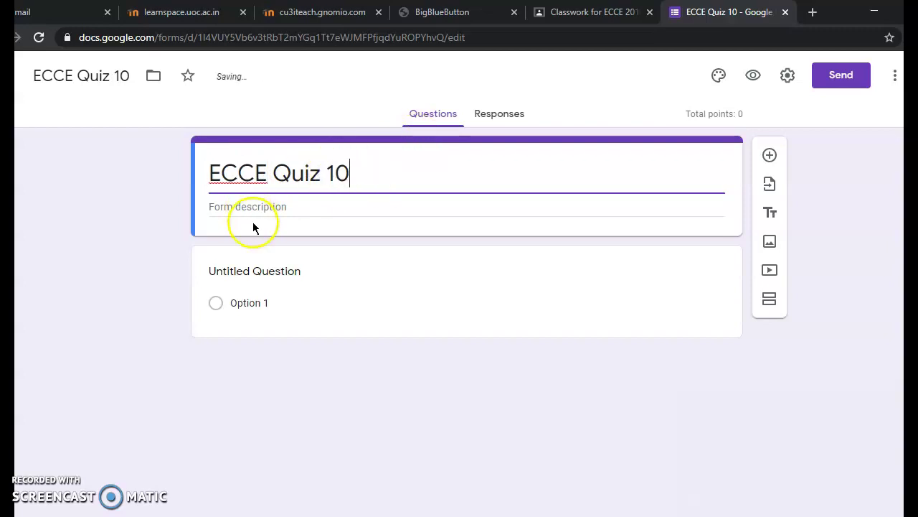
- Turn the untitled question into a required short-answer question reading "Type your name"
click(337, 273)
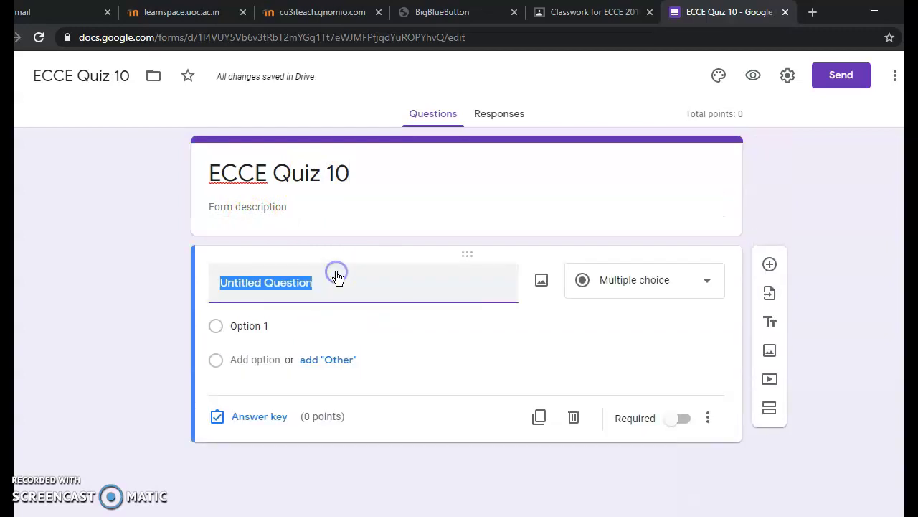
click(239, 205)
click(239, 216)
click(274, 271)
text(Type your name)
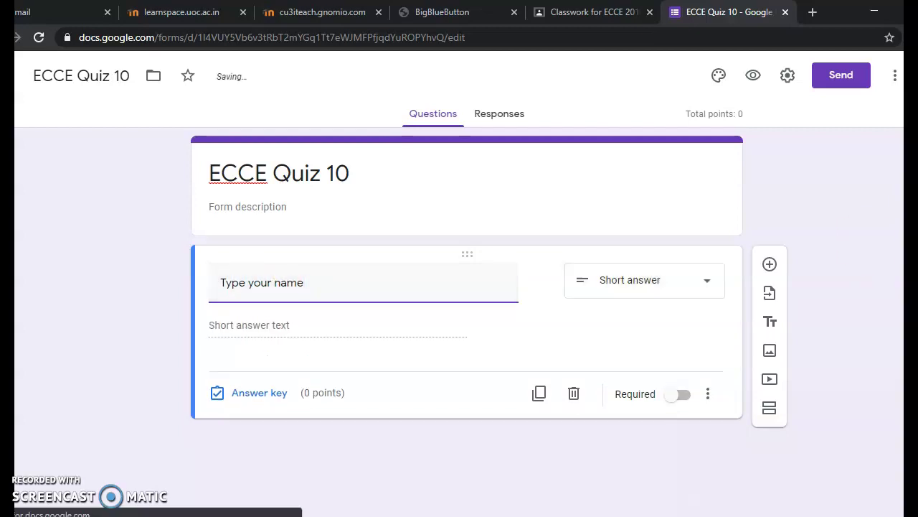
click(882, 501)
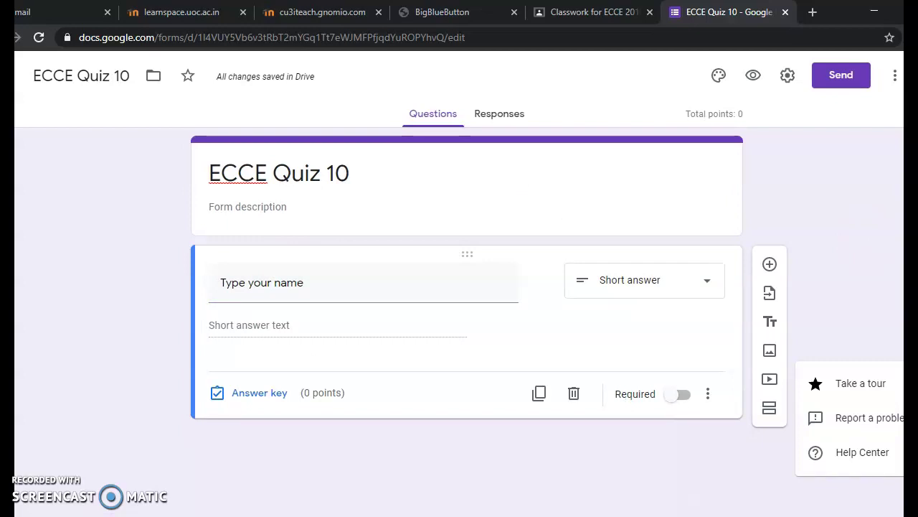
key(Escape)
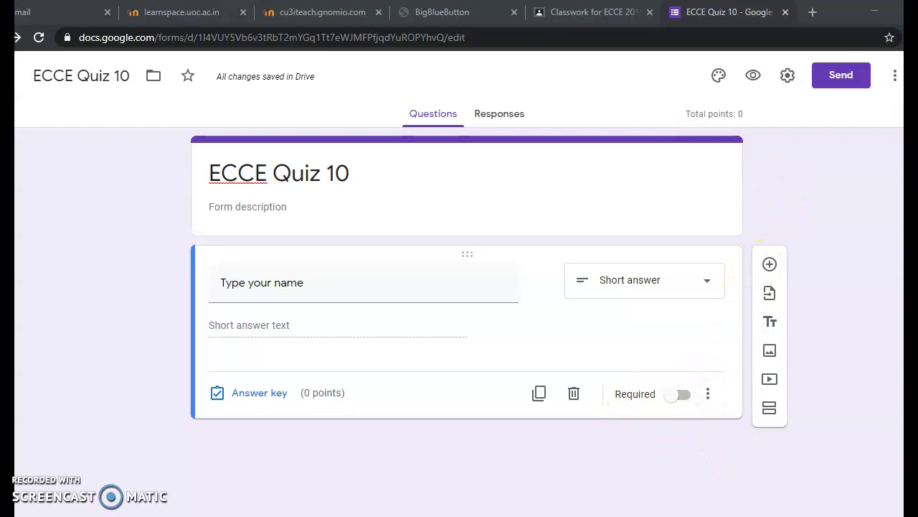
click(676, 398)
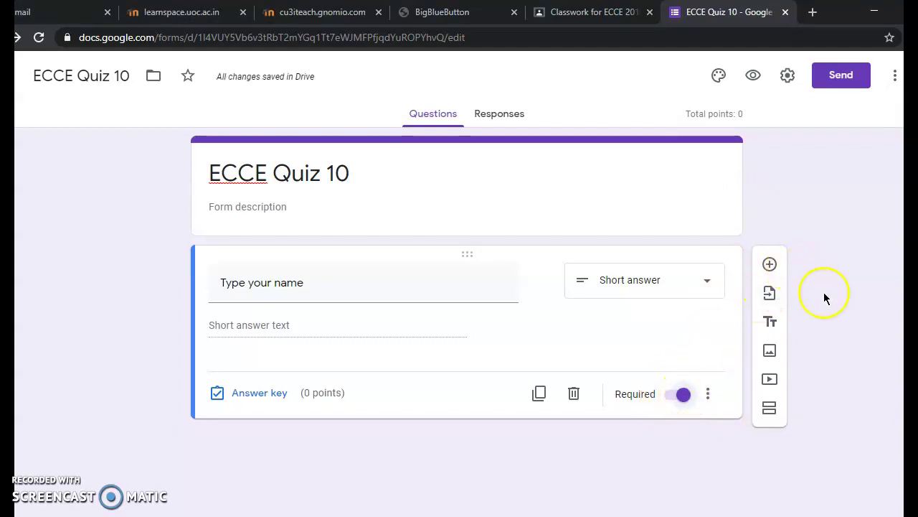
- Add a blank multiple-choice question below the name question and look through the available question types
click(769, 267)
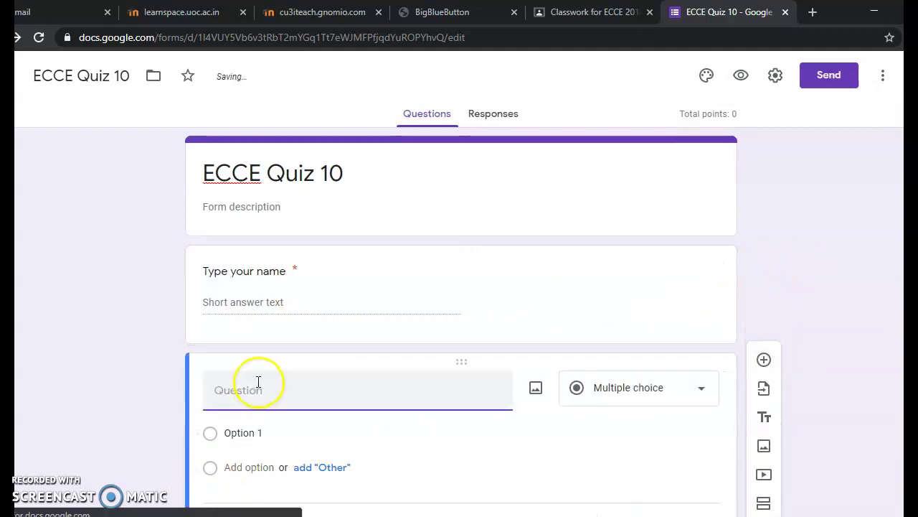
scroll(460, 323, down, 1)
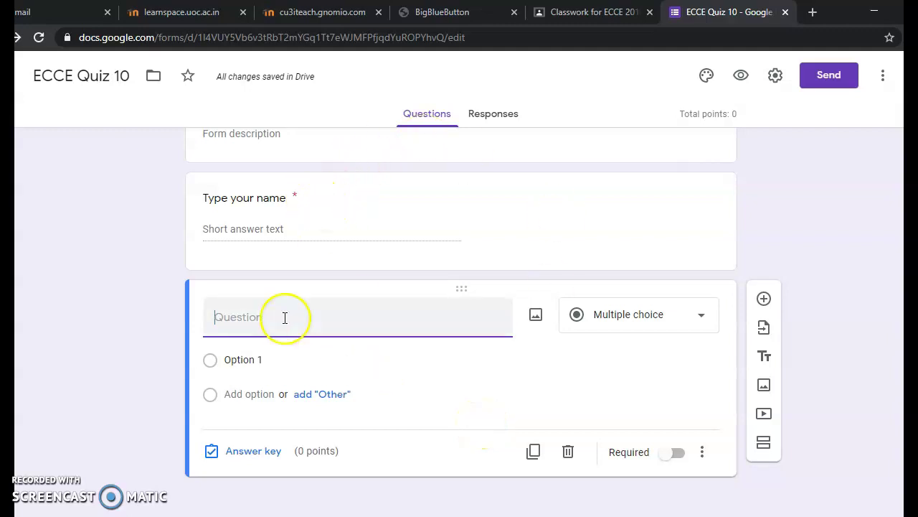
click(233, 317)
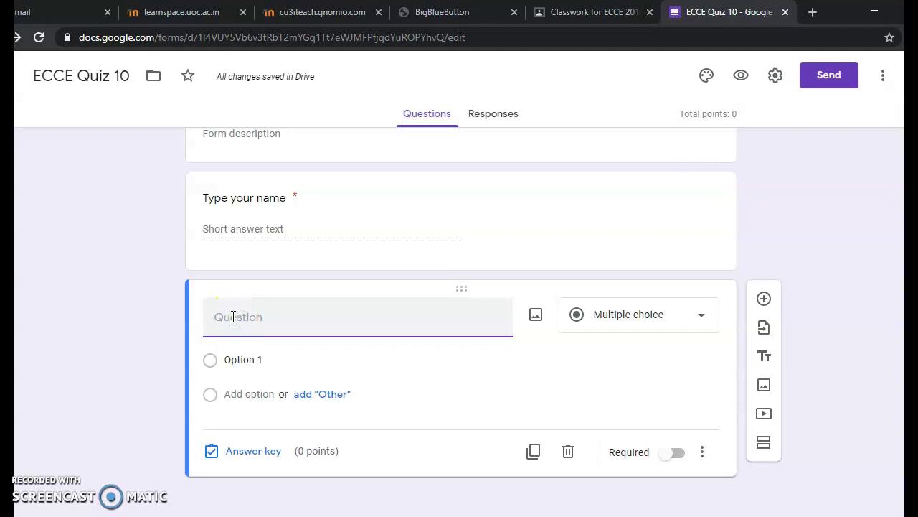
click(208, 363)
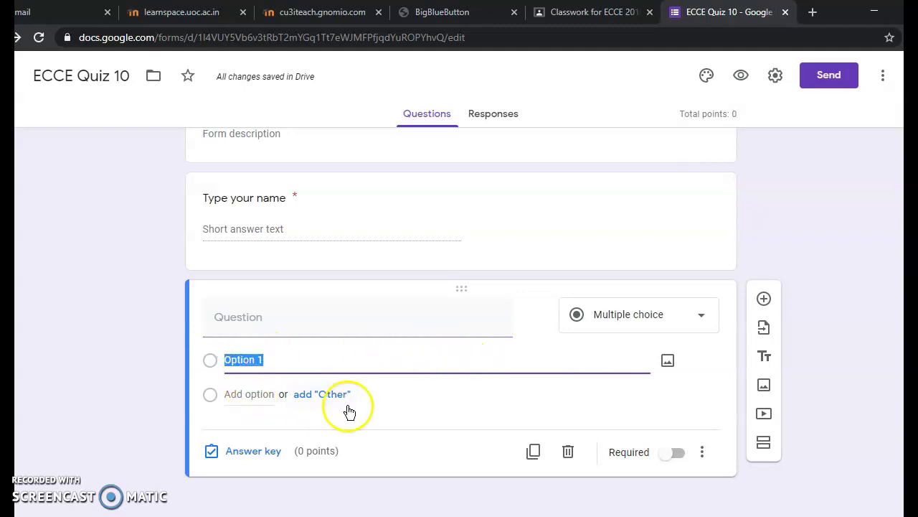
click(702, 316)
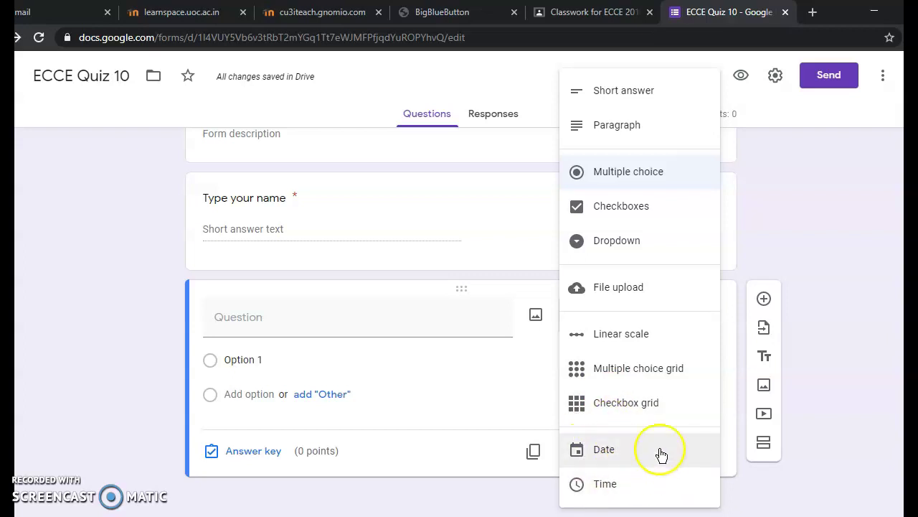
click(381, 418)
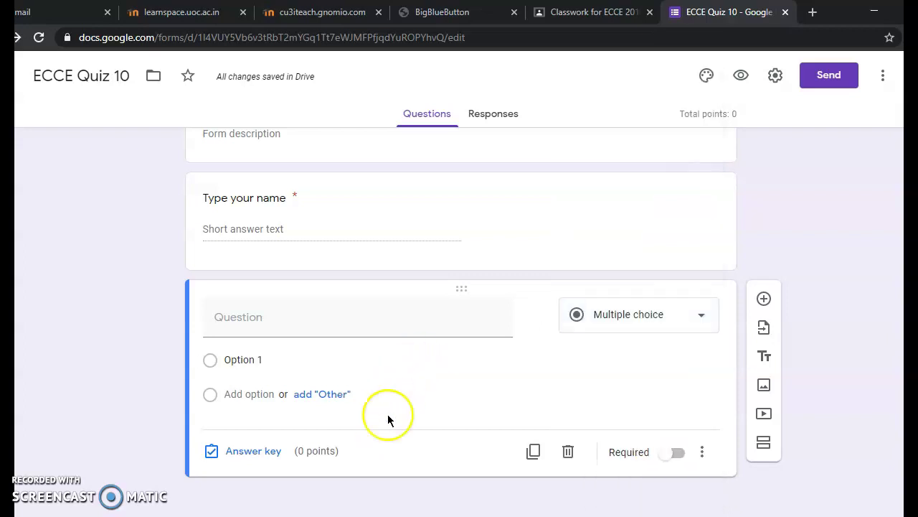
- Make the blank multiple-choice question required and look through its additional display options
click(660, 457)
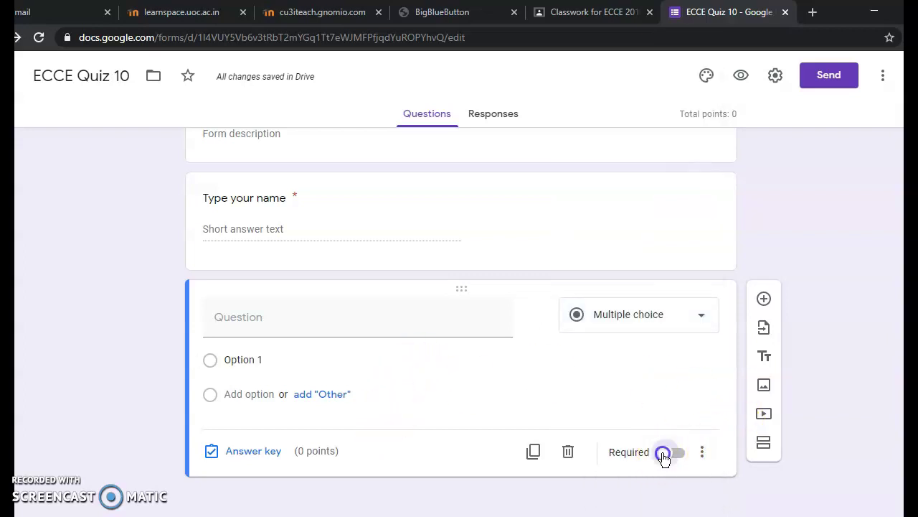
click(703, 452)
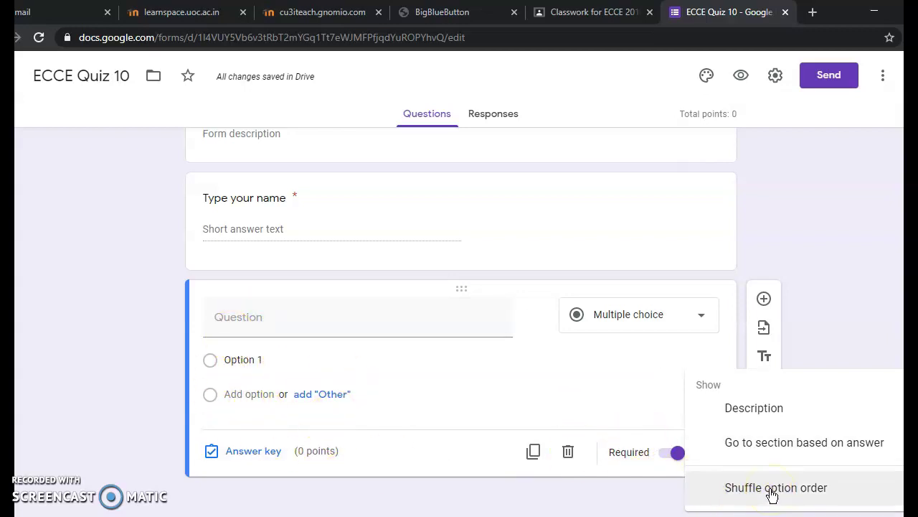
click(675, 455)
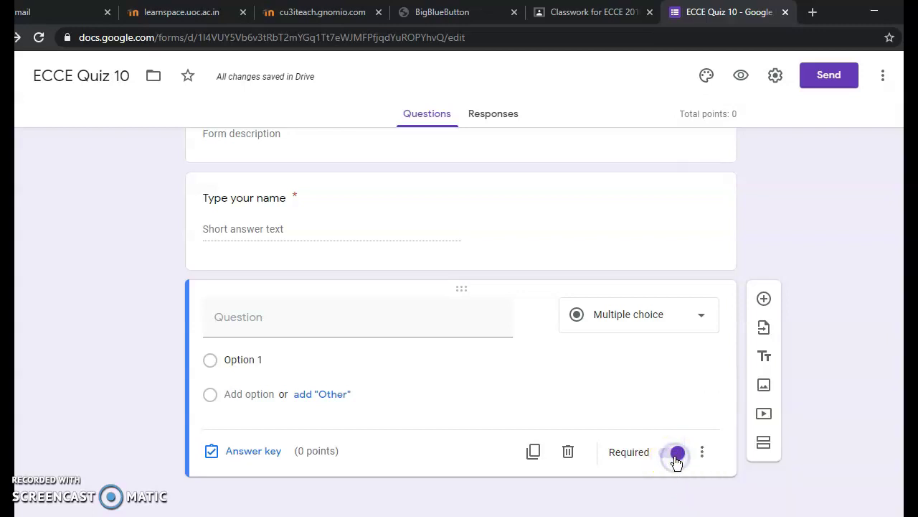
- In the multiple-choice question's answer key, mark Option 1 as correct and set its value to 1 point
click(261, 451)
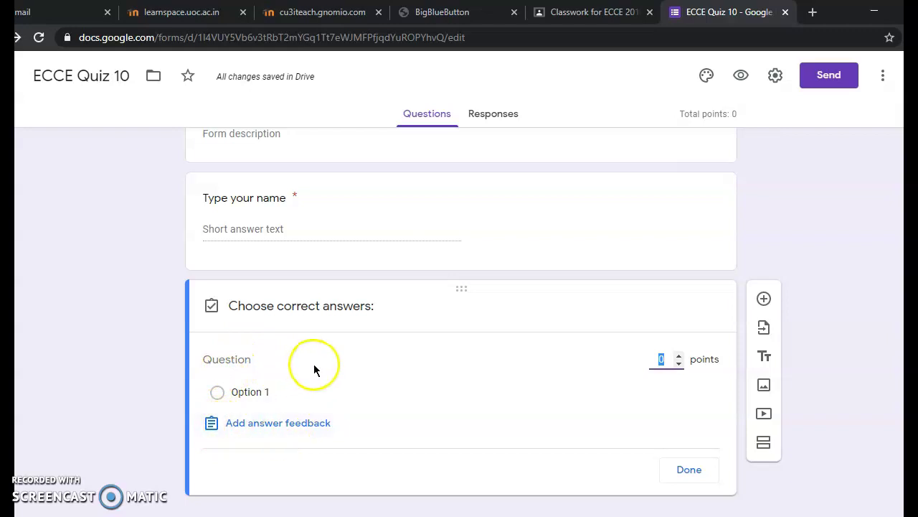
click(278, 391)
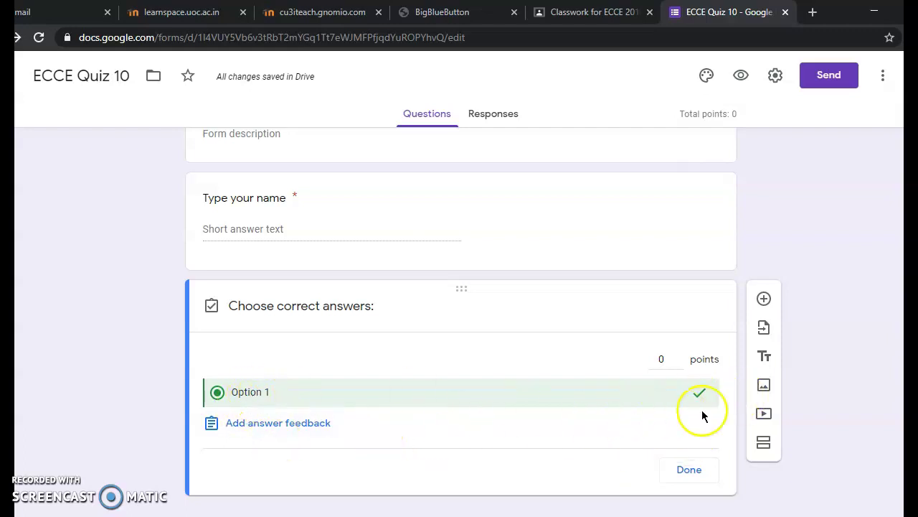
click(678, 356)
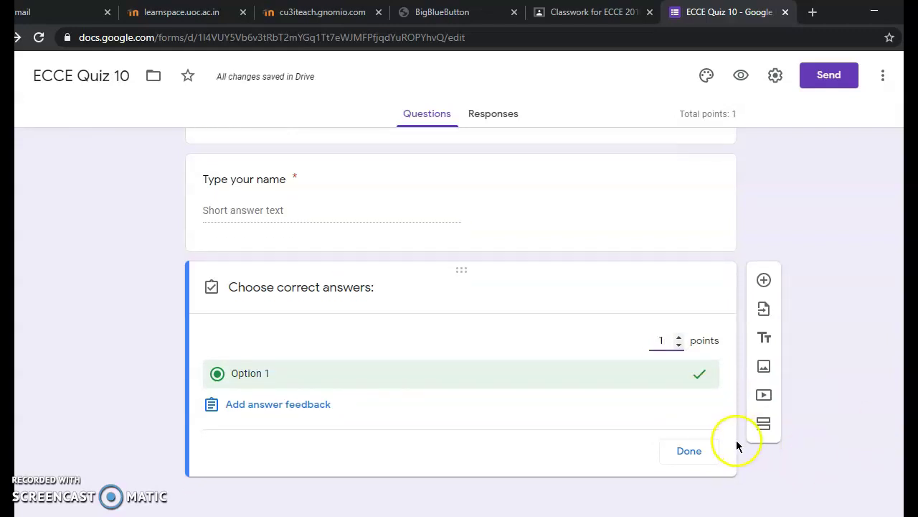
- Add the incorrect-answer feedback "Check your answer" to the multiple-choice question and finish its answer key
click(268, 407)
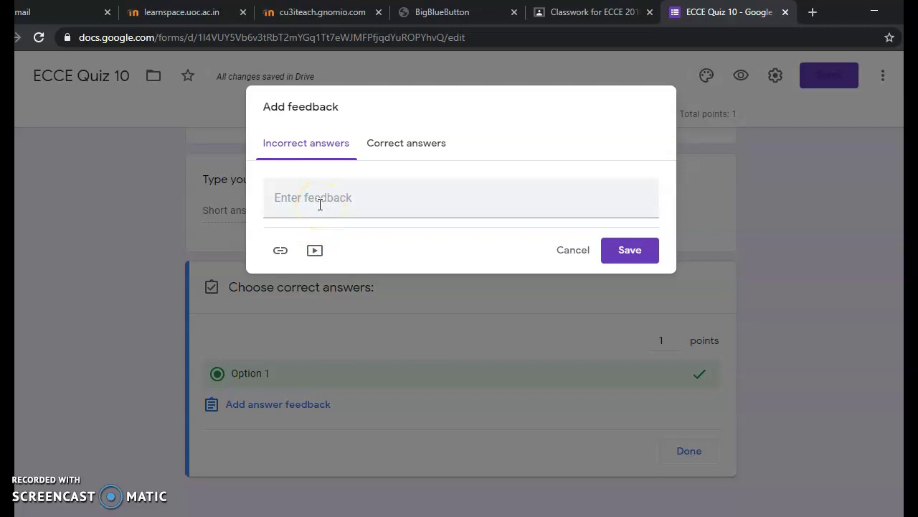
key(Escape)
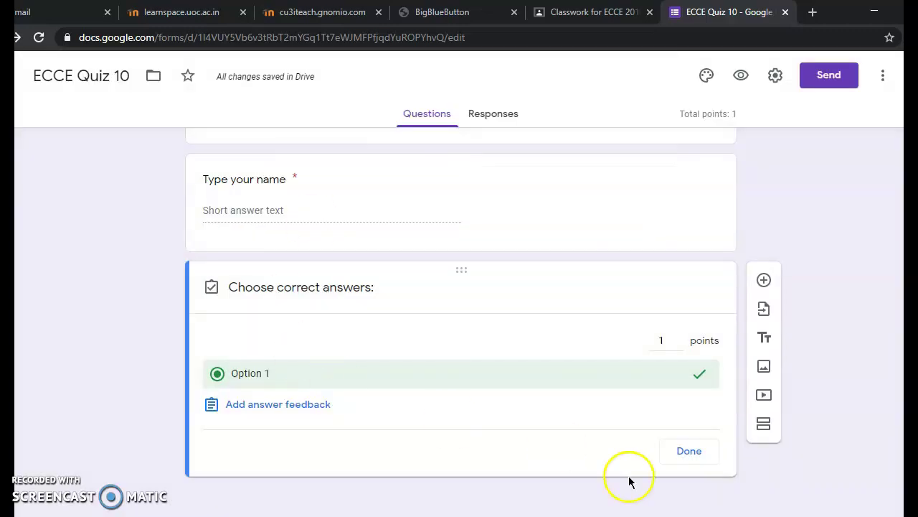
click(309, 415)
click(293, 193)
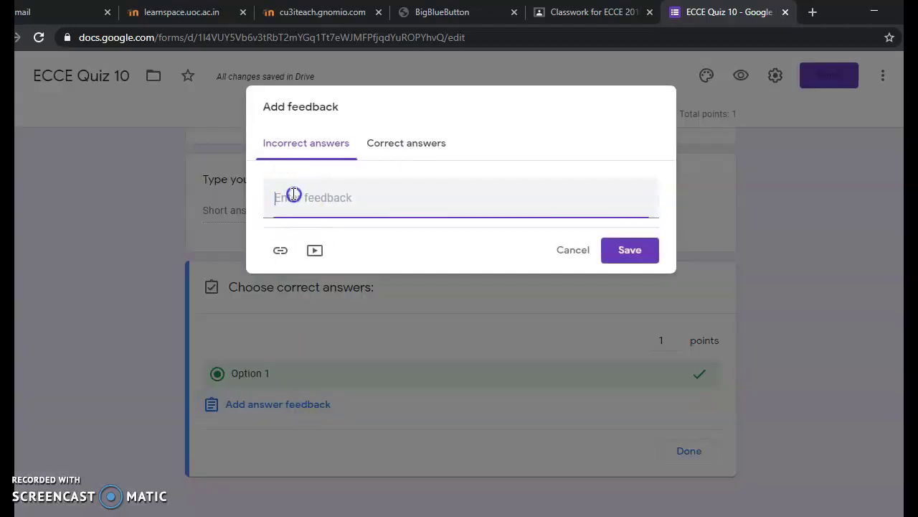
text(Check your answer)
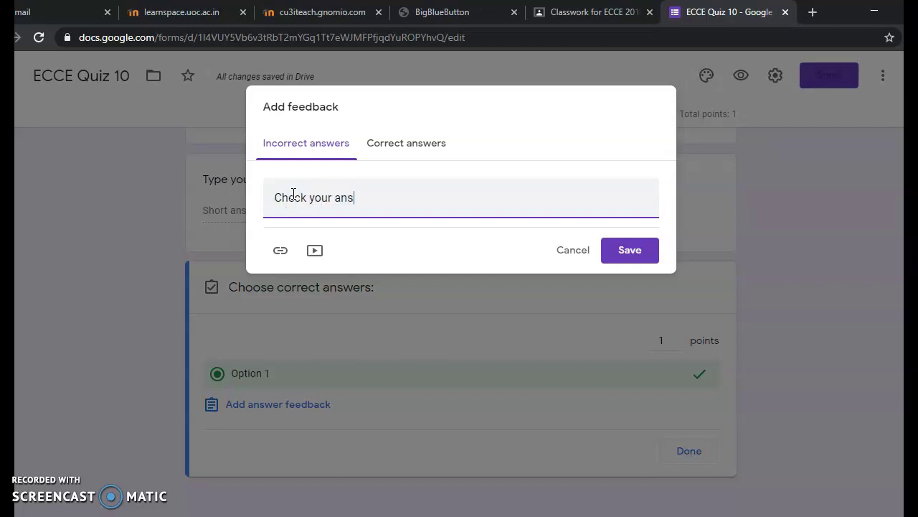
click(419, 148)
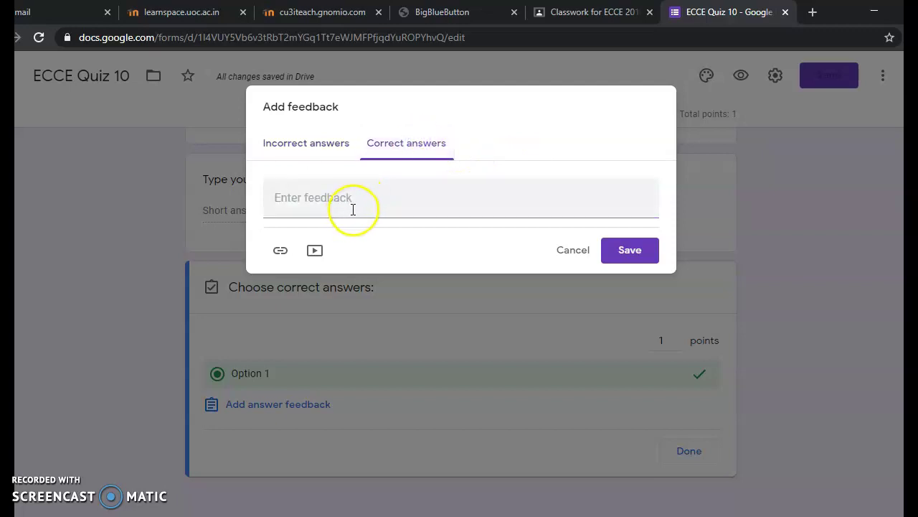
click(632, 260)
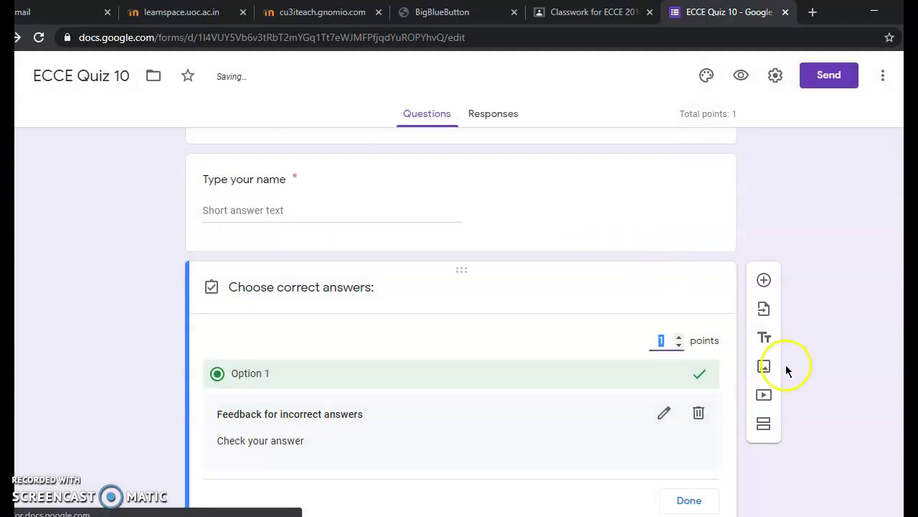
click(691, 504)
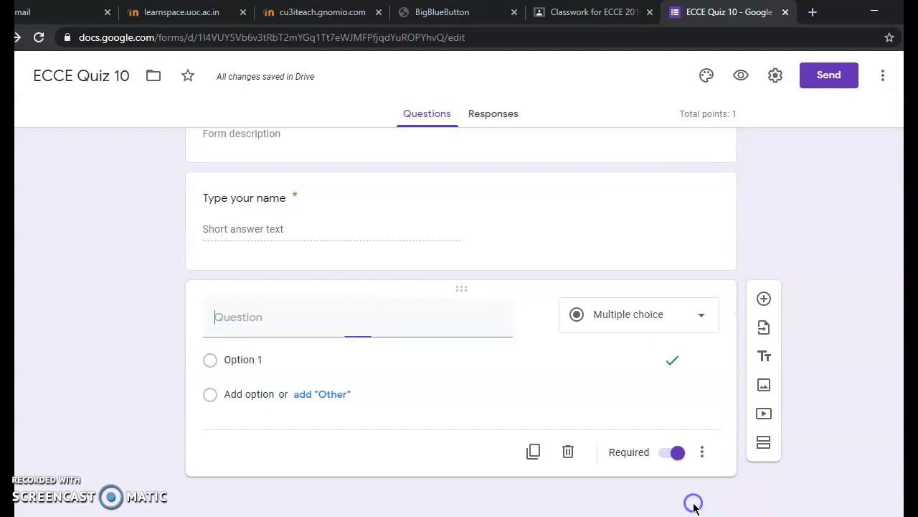
- Add another blank multiple-choice question below the current one
click(764, 299)
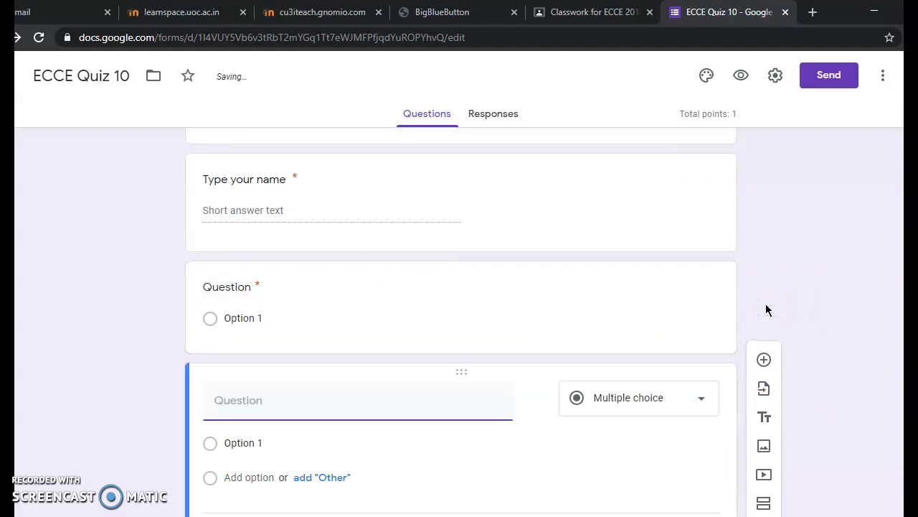
click(837, 216)
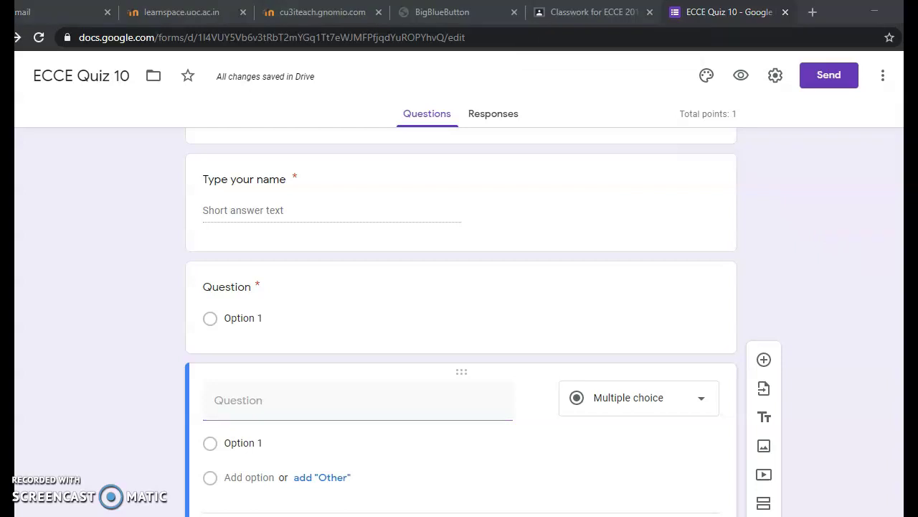
- Limit the quiz form to 1 response per respondent and save the form settings
click(775, 77)
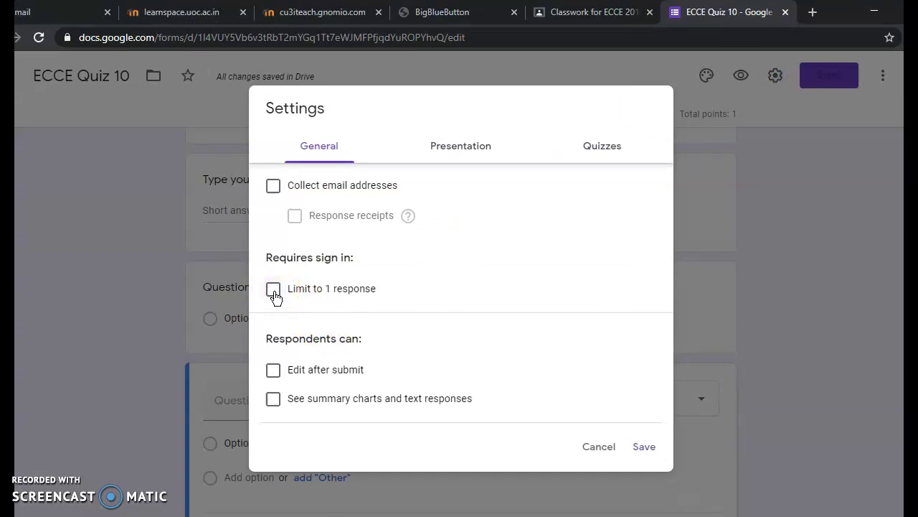
click(274, 290)
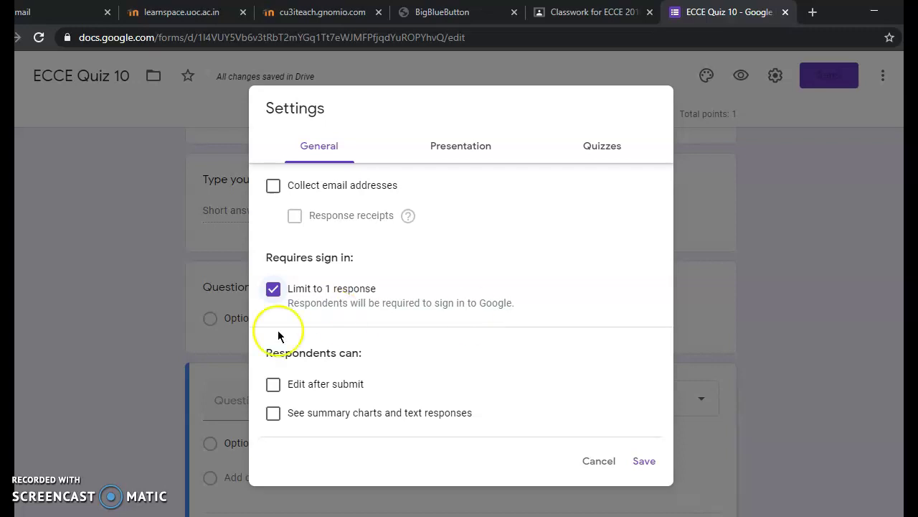
click(644, 463)
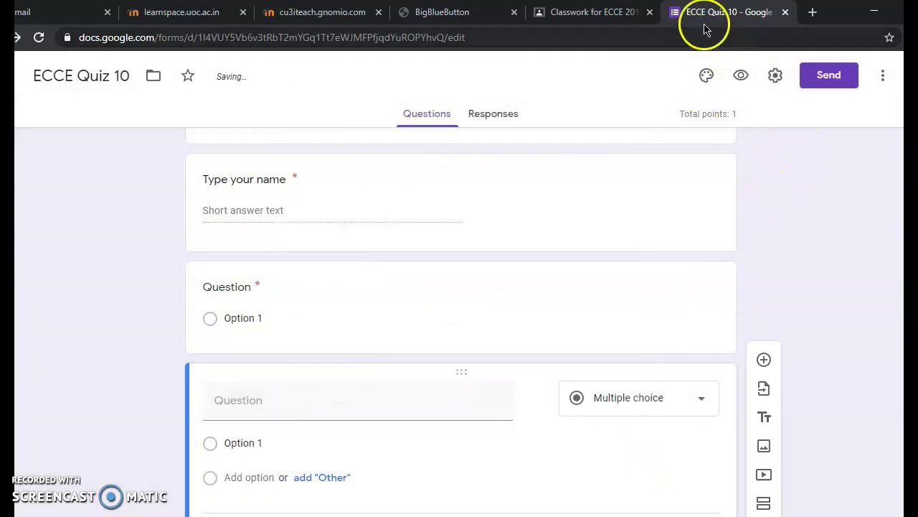
- Return to the ECCE Quiz 10 assignment in Google Classroom, set its points to 10, and assign it with no due date
click(595, 12)
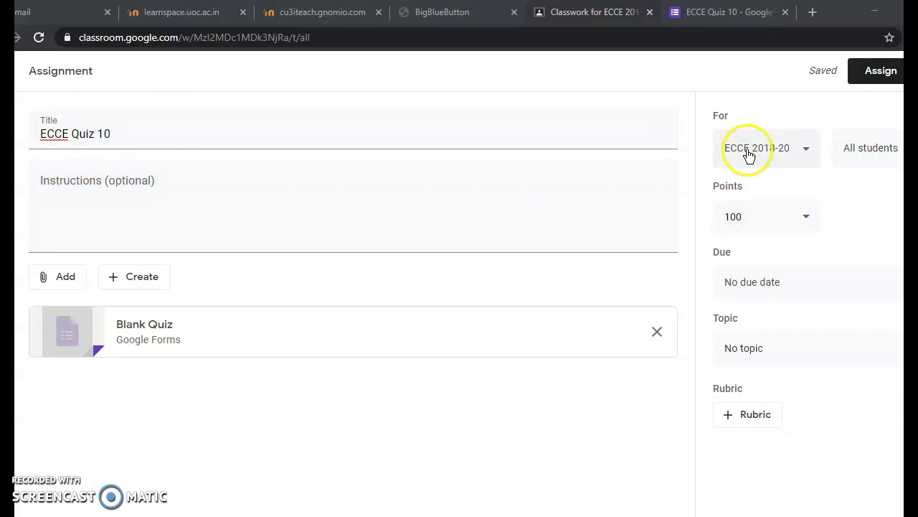
click(757, 221)
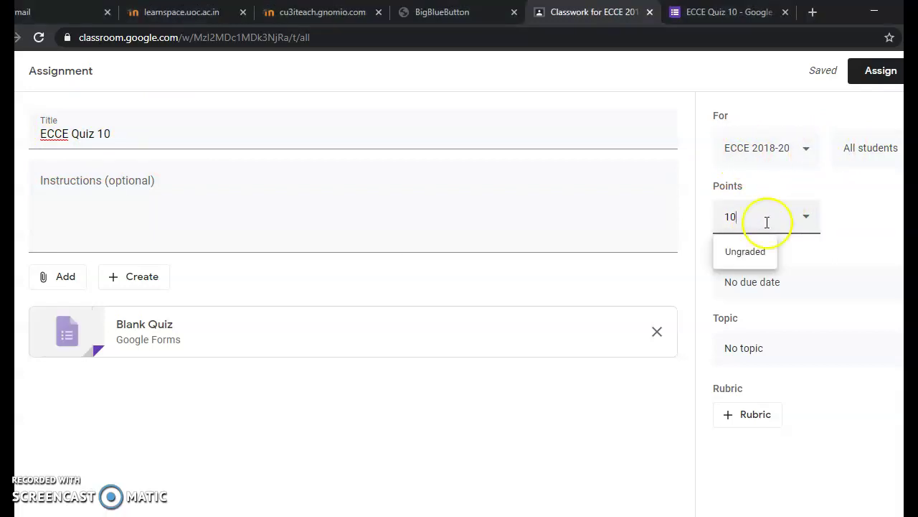
click(767, 285)
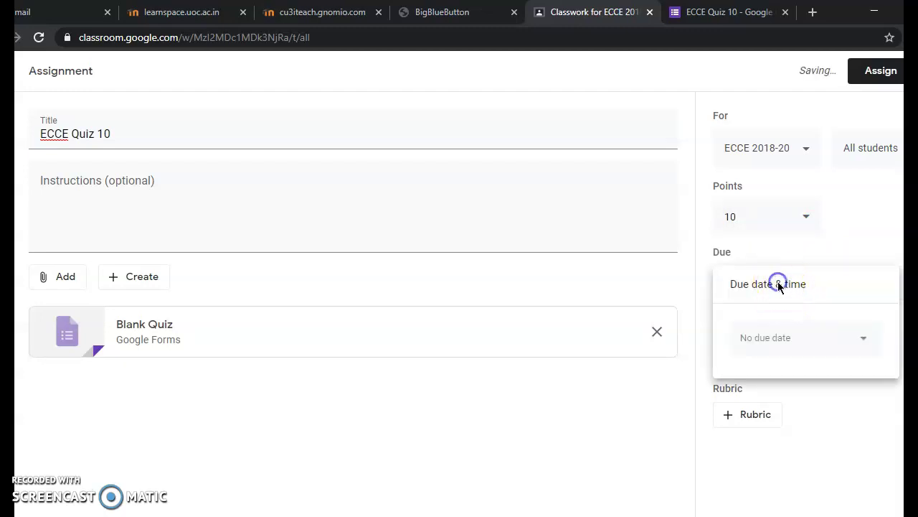
click(696, 308)
click(888, 84)
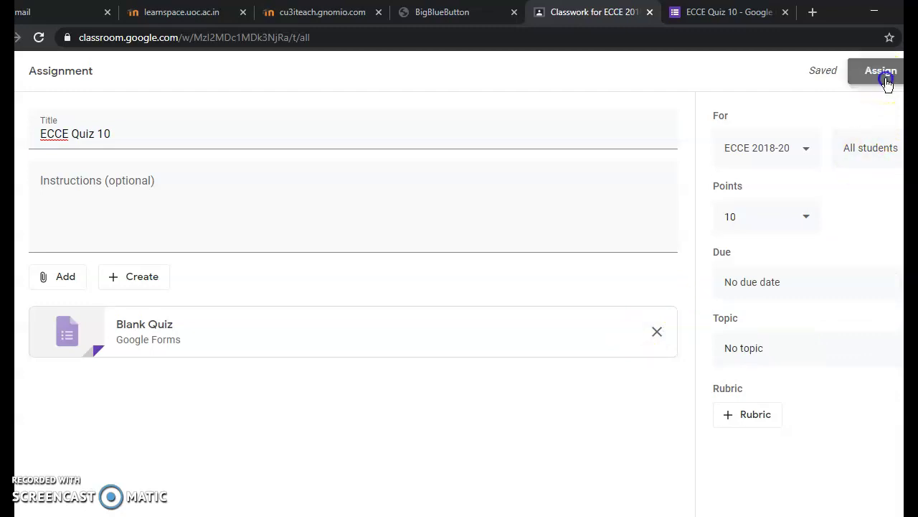